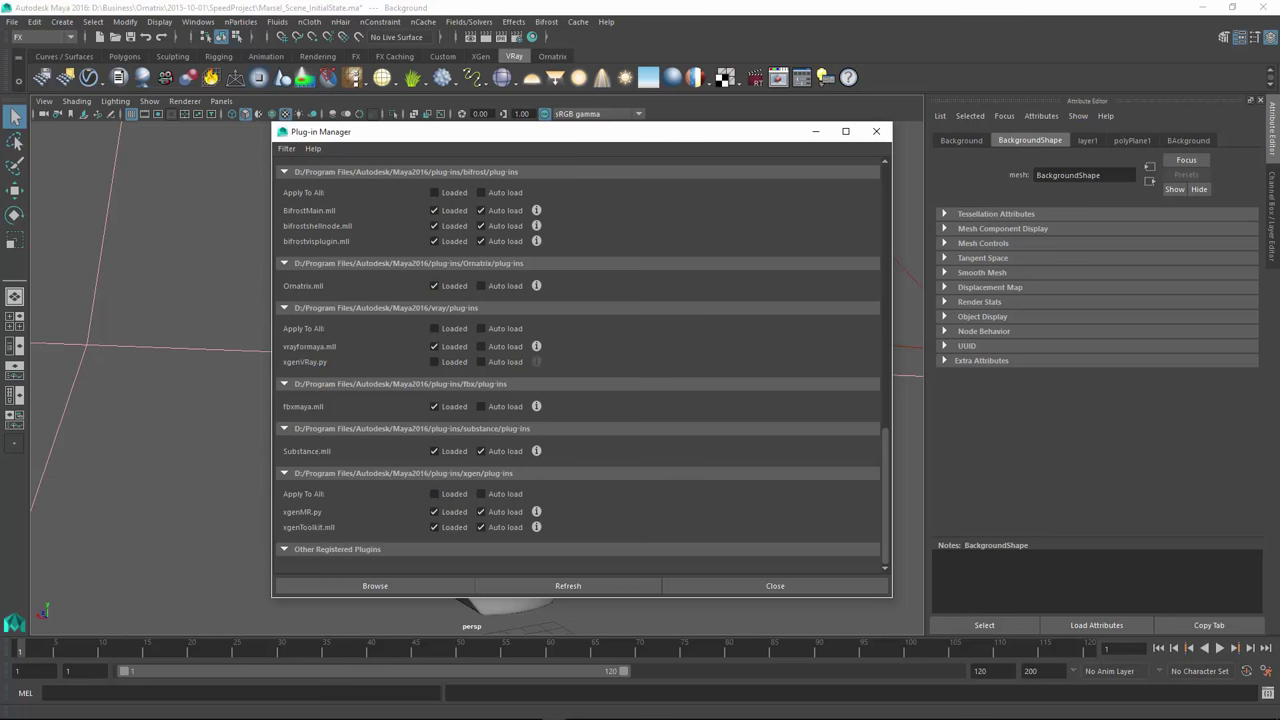
Close the Plug-in Manager and put the head mesh into face selection with the Paint Selection tool.
left_click(876, 131)
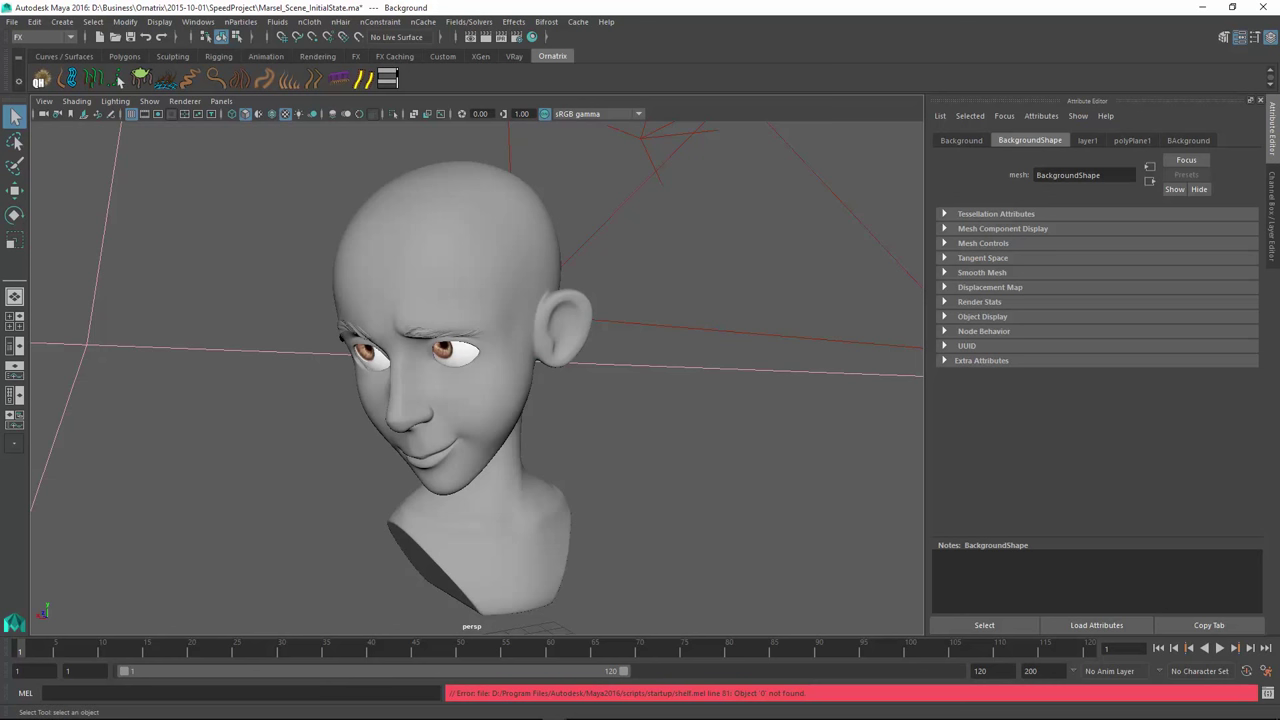
left_click(452, 255)
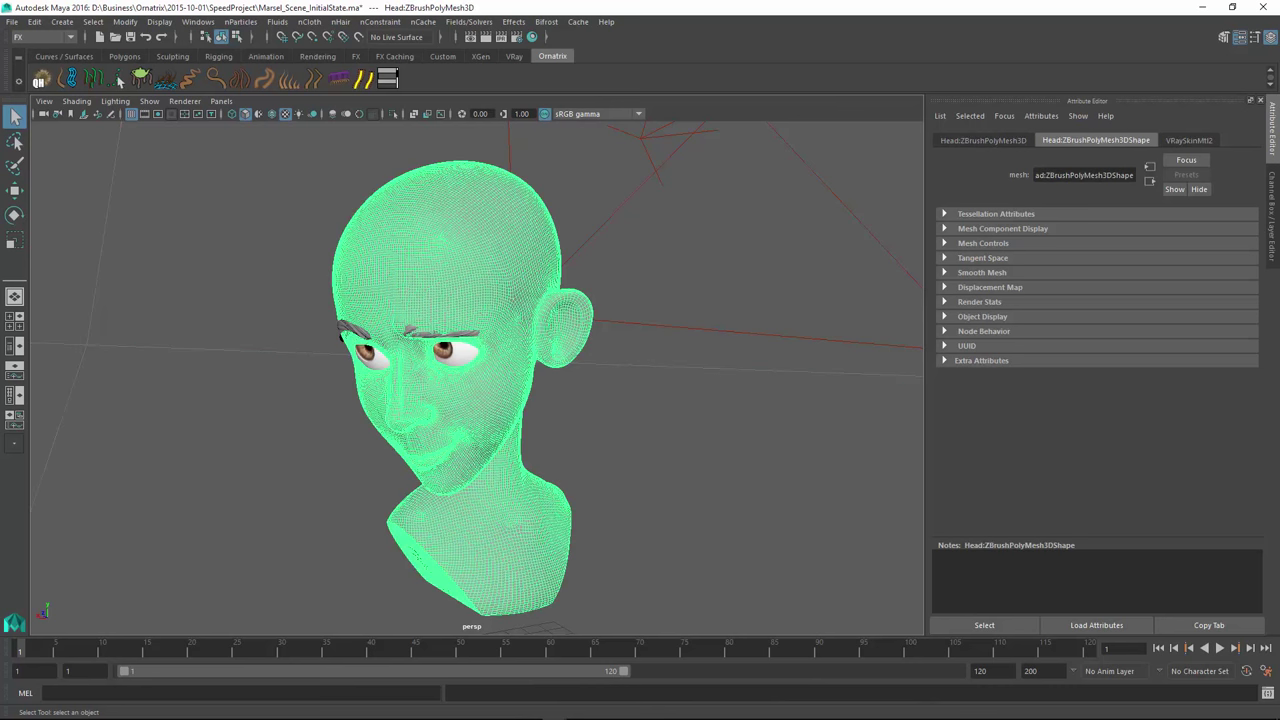
left_click_drag(480, 370, 452, 430, "alt")
left_click(15, 165)
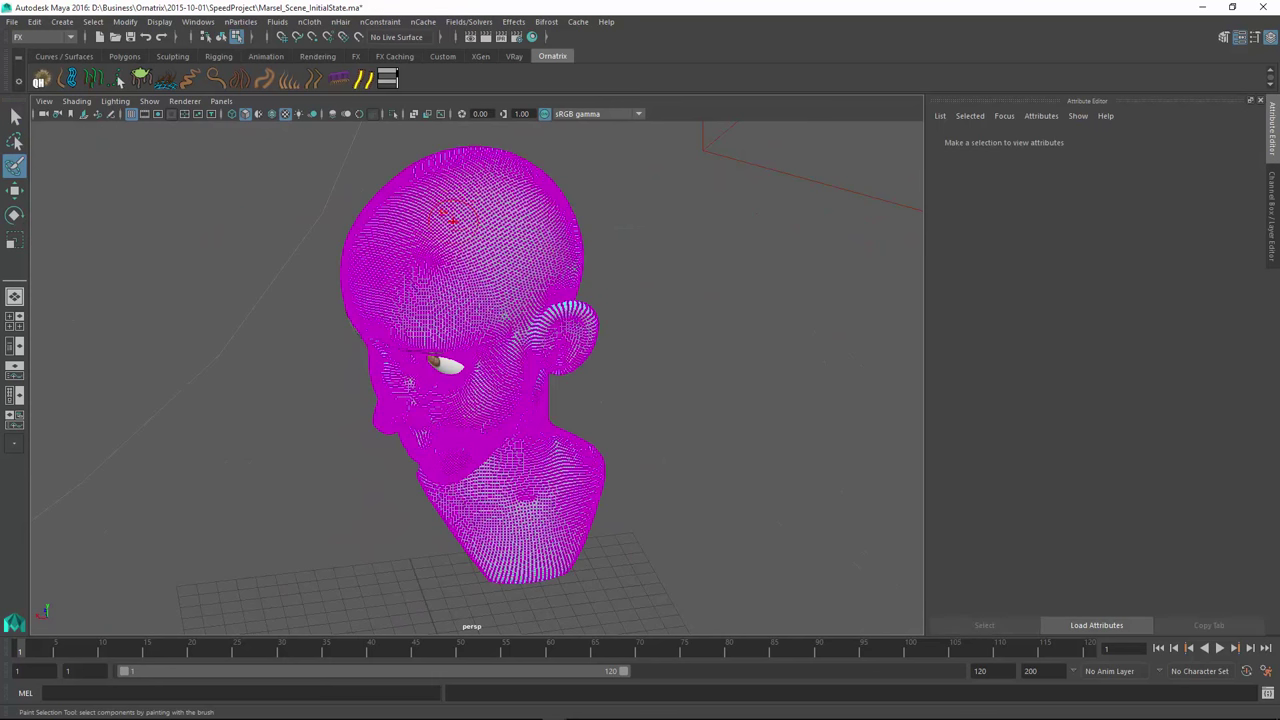
right_click(453, 221)
right_click_drag(453, 221, 453, 252)
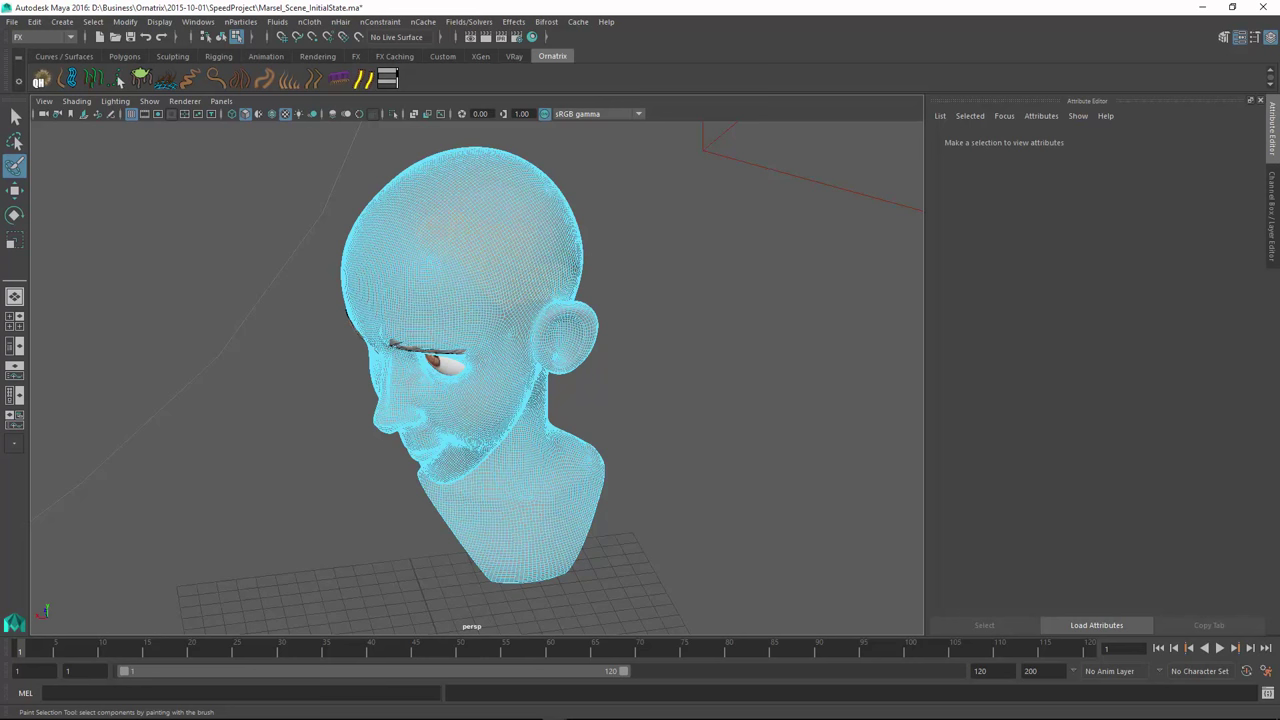
Paint-select the scalp faces across the forehead, top, sides and back of the head.
left_click_drag(575, 244, 502, 279, "alt")
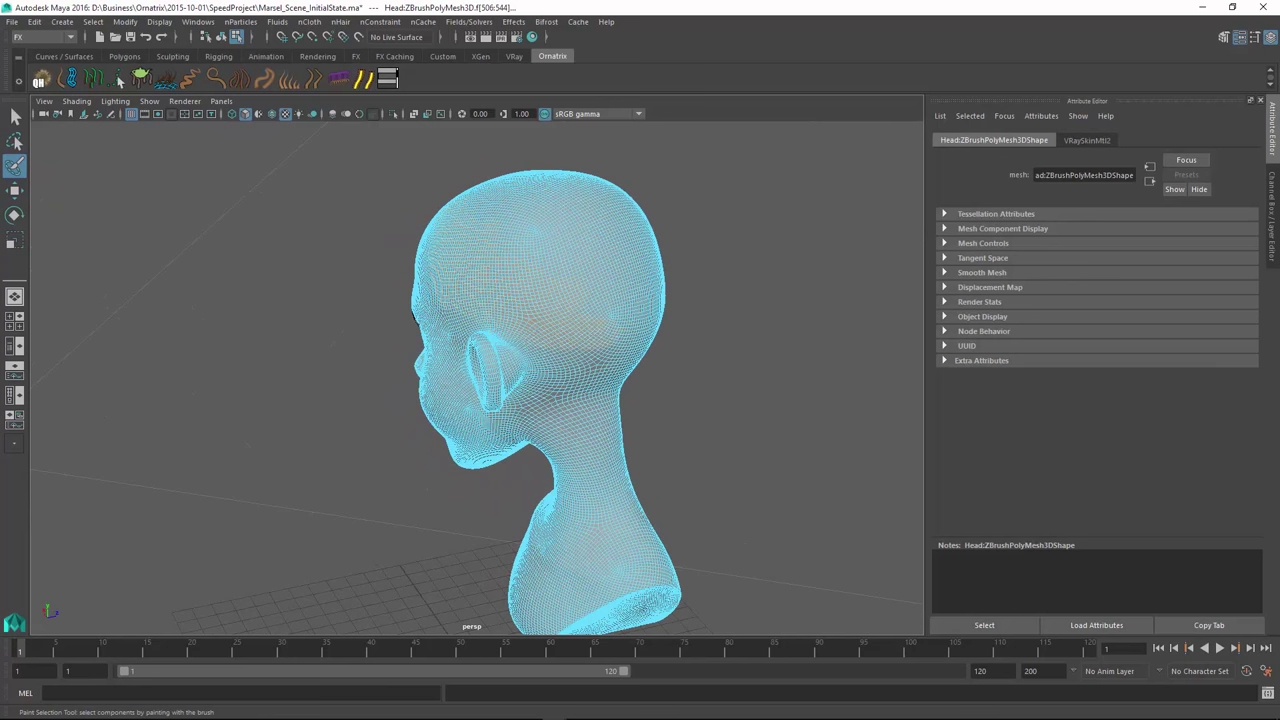
left_click(558, 235)
left_click_drag(558, 235, 579, 288, "alt")
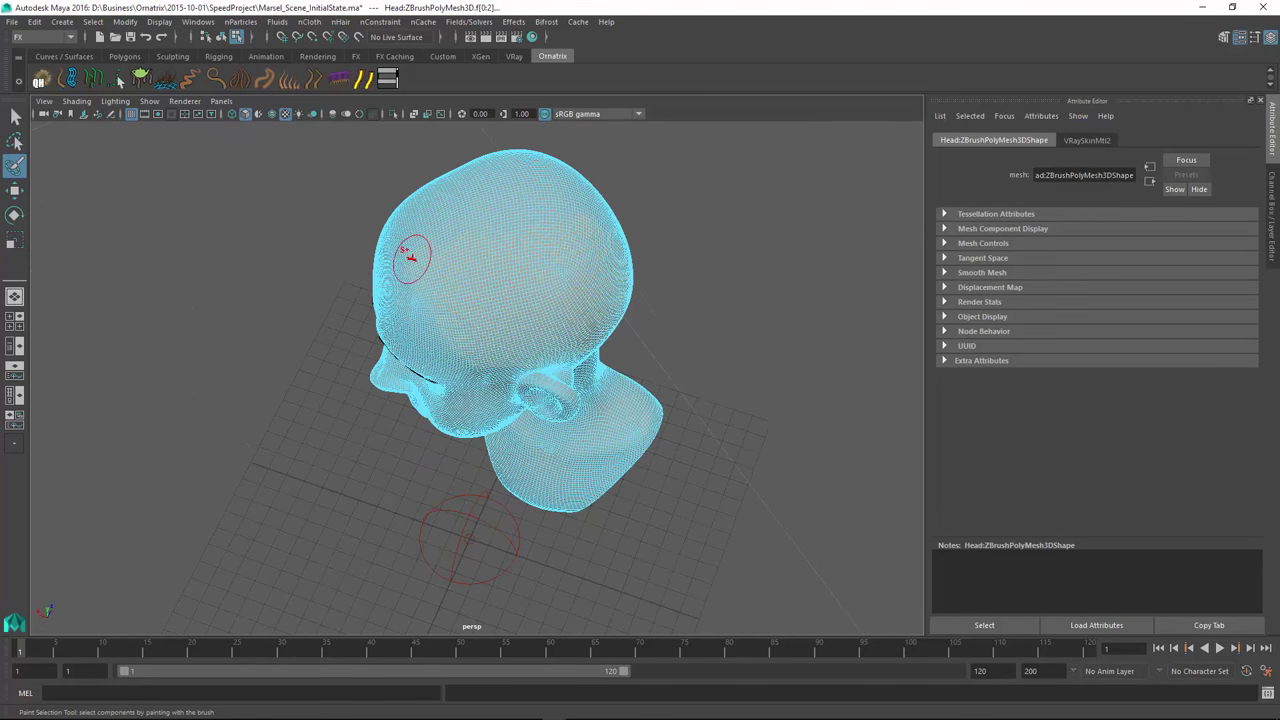
mouse_move(414, 251)
left_mouse_down("alt")
mouse_move(429, 300)
mouse_move(449, 280)
mouse_move(453, 291)
left_mouse_up("alt")
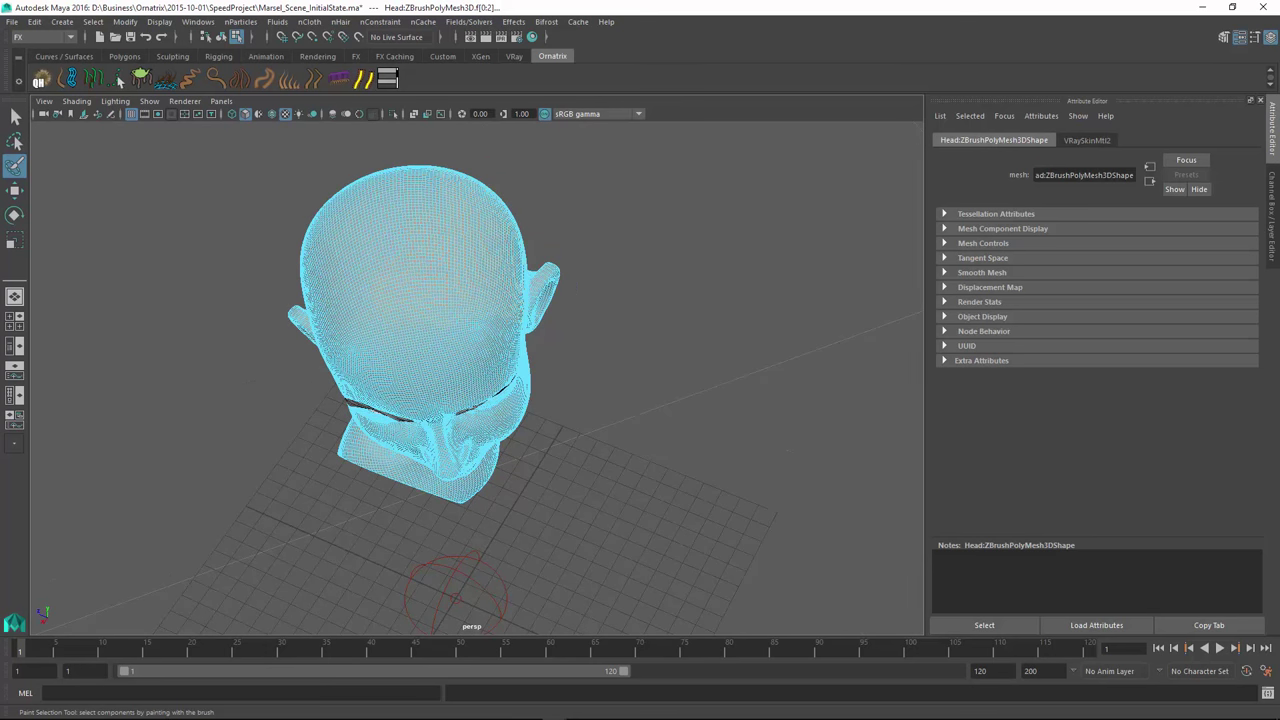
left_click_drag(396, 284, 453, 225, "alt")
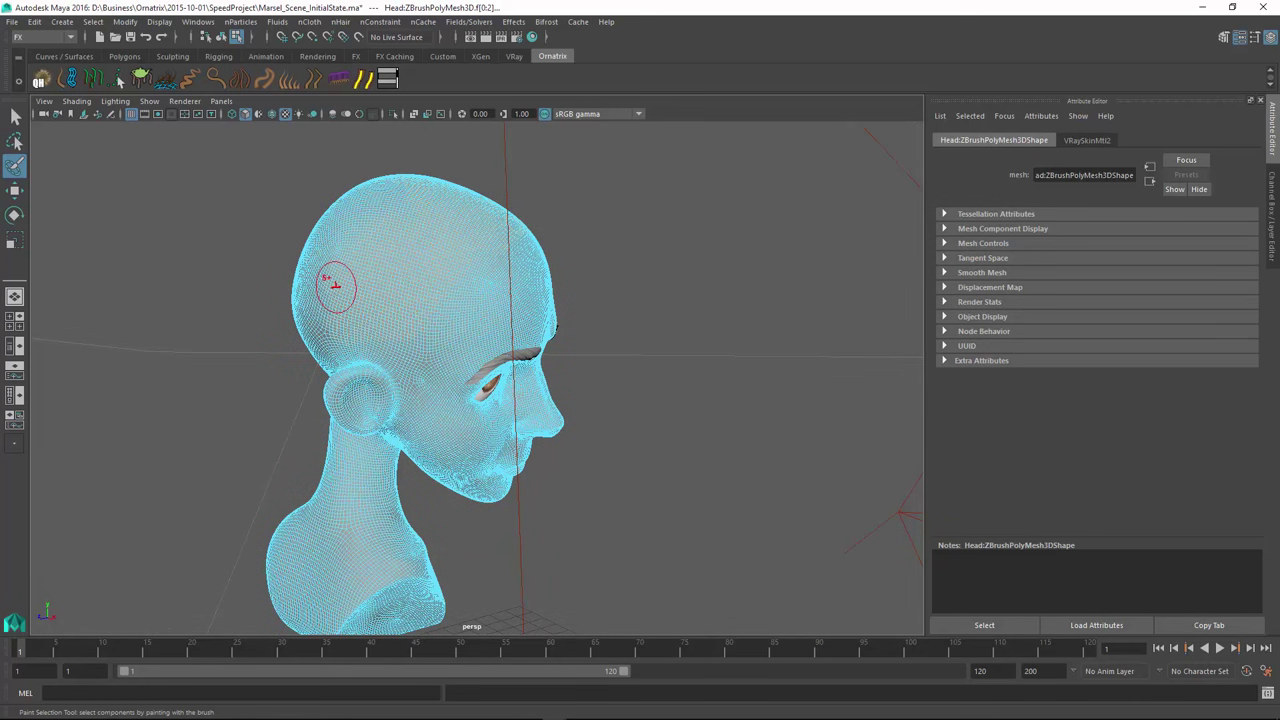
mouse_move(337, 280)
left_mouse_down("alt")
mouse_move(509, 234)
mouse_move(503, 220)
mouse_move(423, 234)
mouse_move(352, 212)
left_mouse_up("alt")
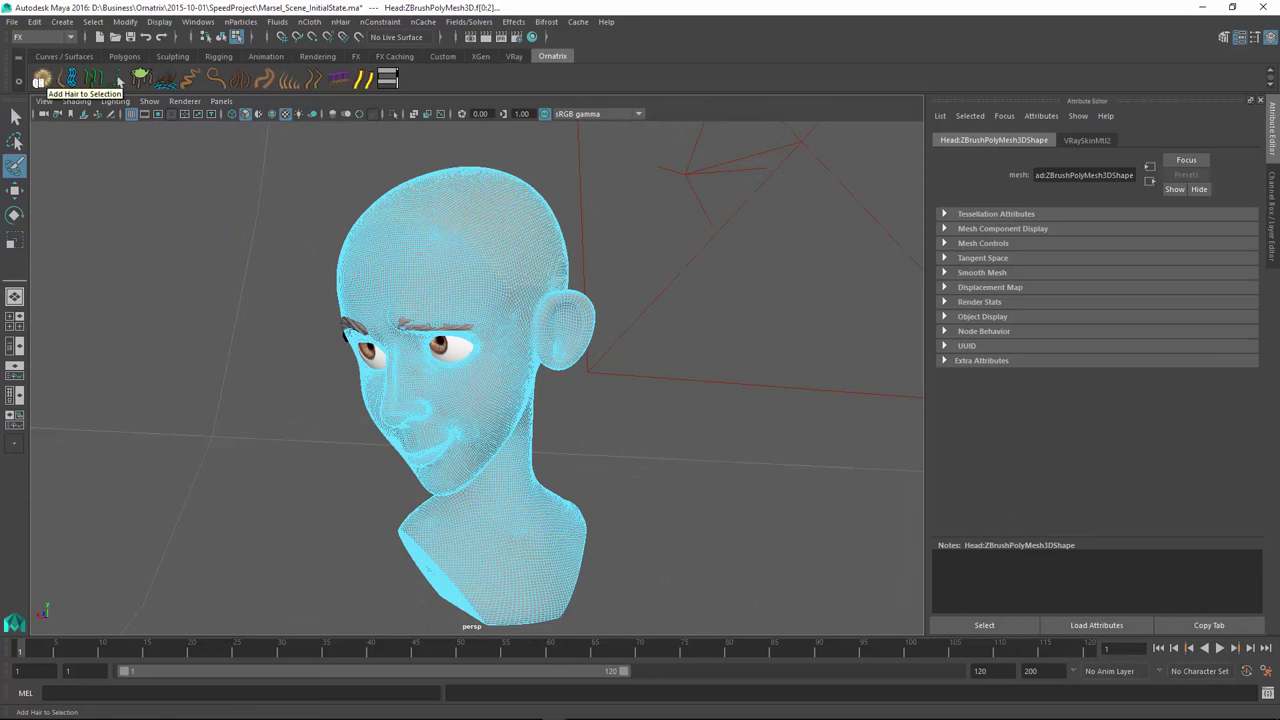
Add Ornatrix hair to the selected scalp faces and select HairShape1 in the operator stack.
left_click(41, 80)
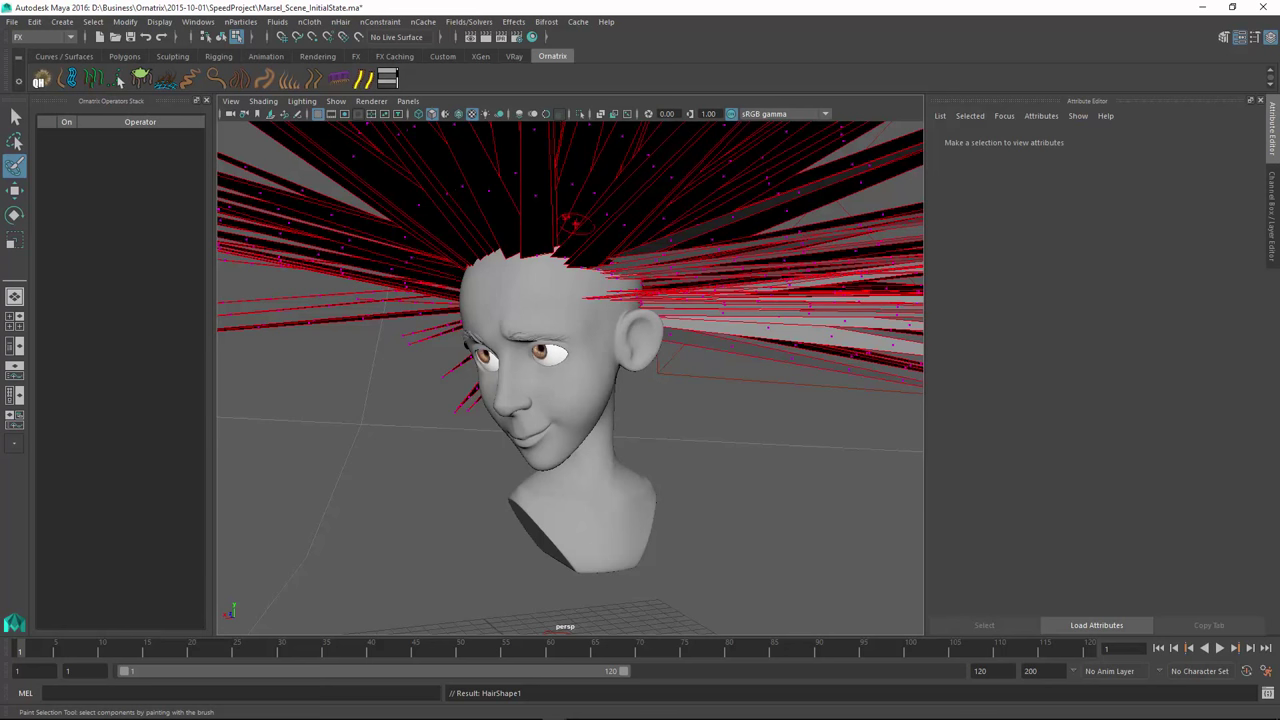
middle_click_drag(572, 228, 559, 333, "alt")
left_click_drag(553, 333, 560, 408, "alt")
key("w")
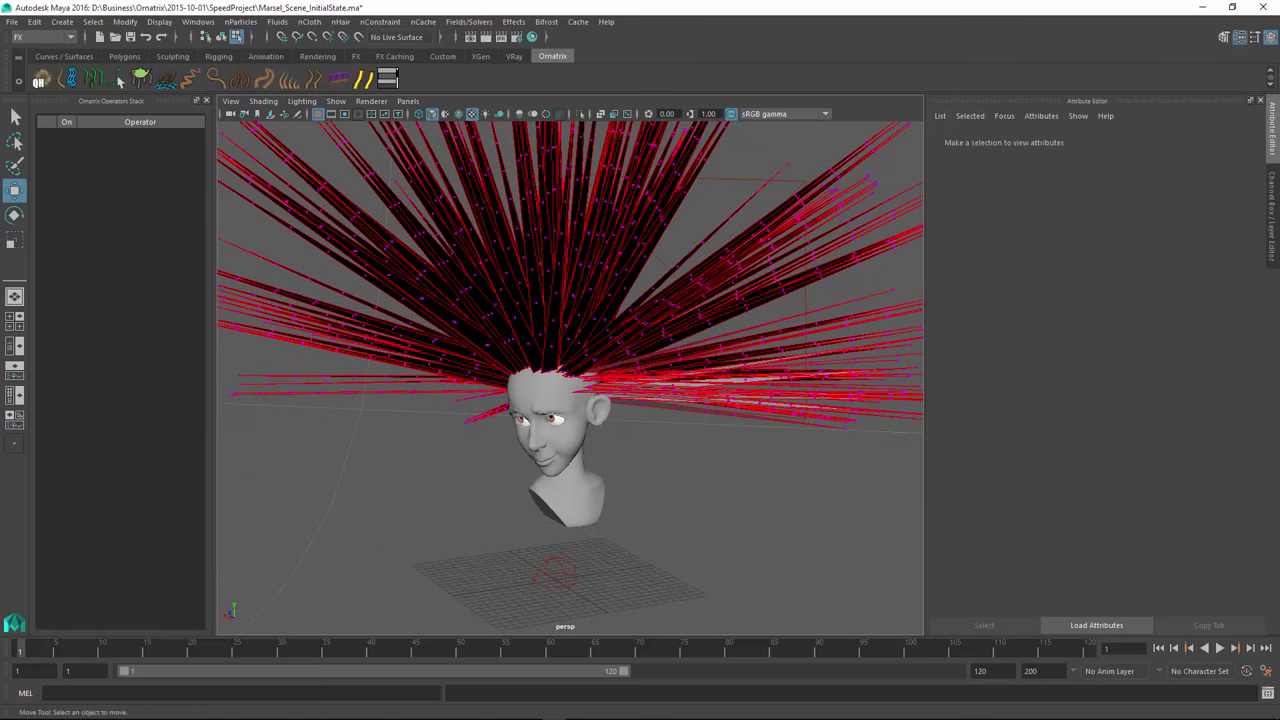
left_click(585, 368)
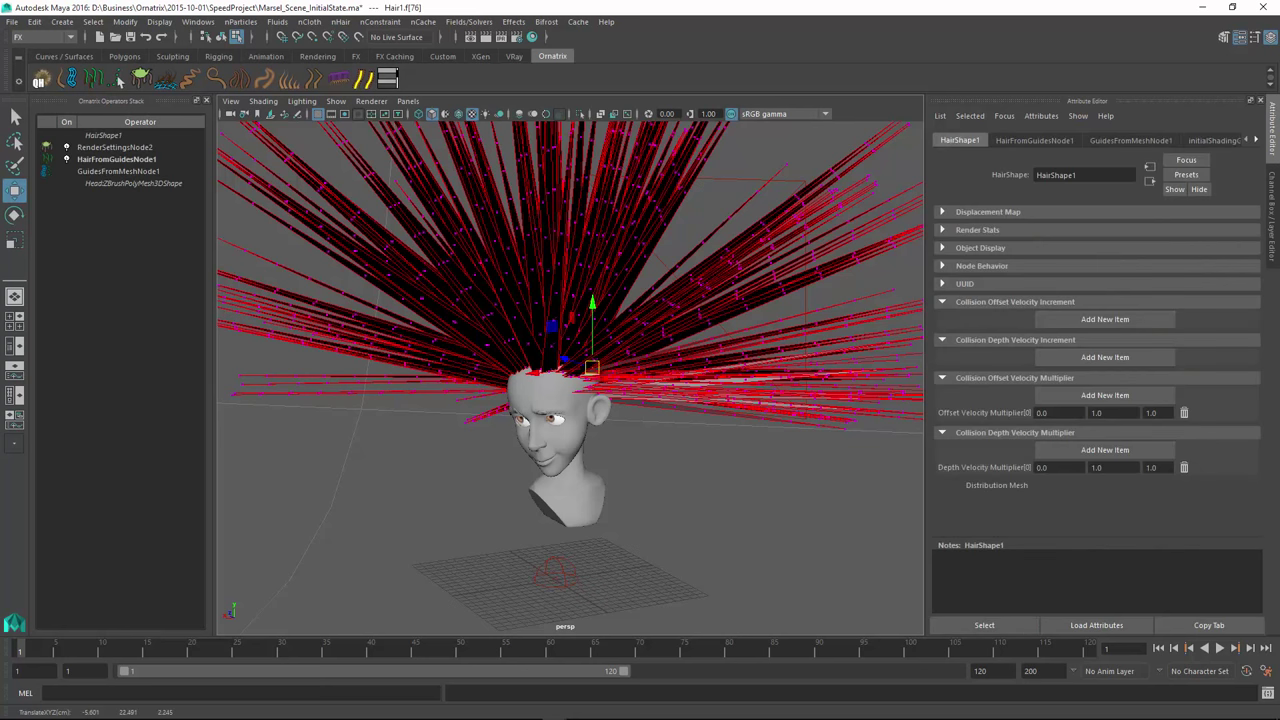
left_click(103, 135)
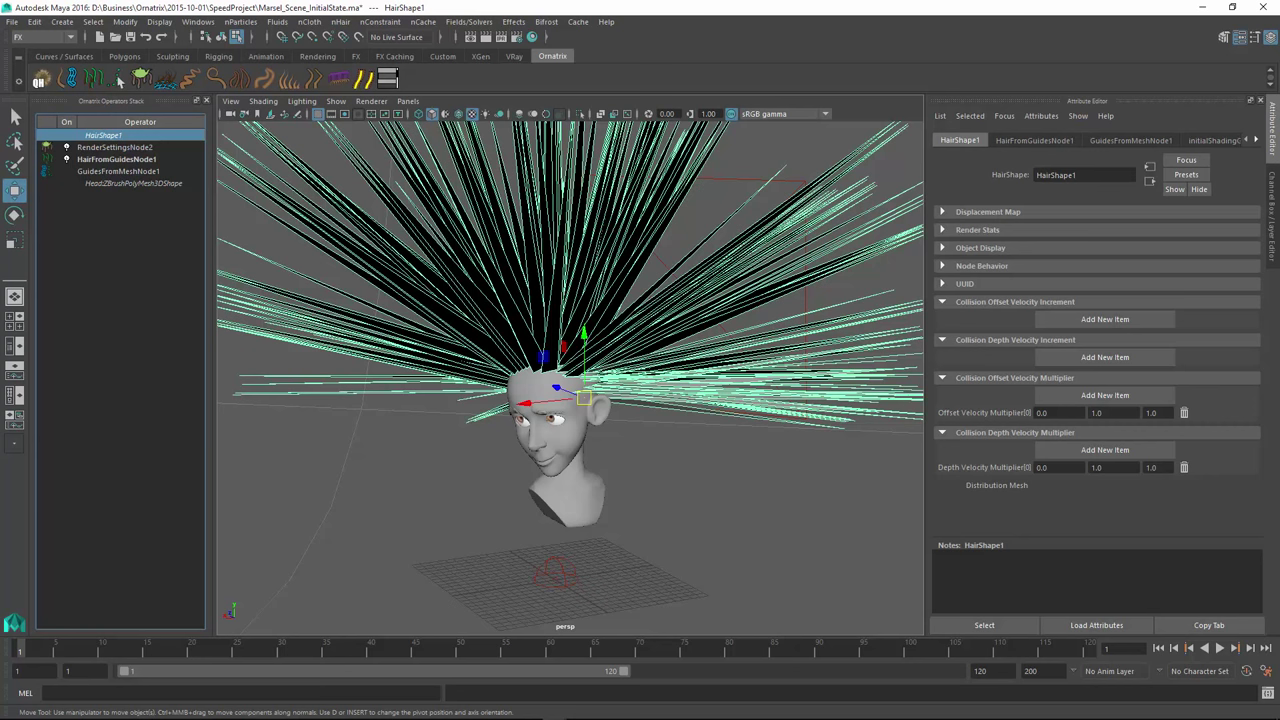
Thin the hair strands by setting the Radius of RenderSettingsNode2 to 0.017.
left_click(115, 147)
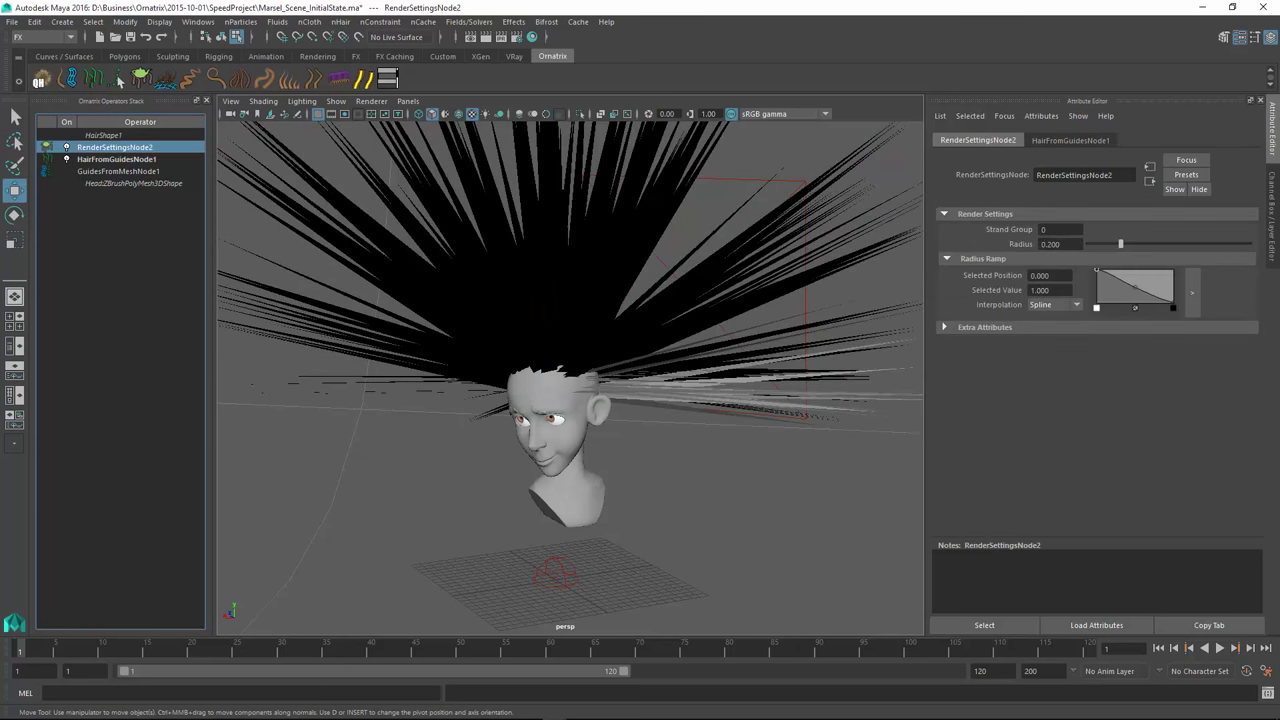
left_click_drag(560, 400, 553, 368, "alt")
left_click_drag(1120, 244, 1091, 244)
left_click_drag(570, 400, 636, 412, "alt")
scroll(570, 378, "up", 1)
scroll(570, 378, "down", 5)
scroll(570, 378, "up", 7)
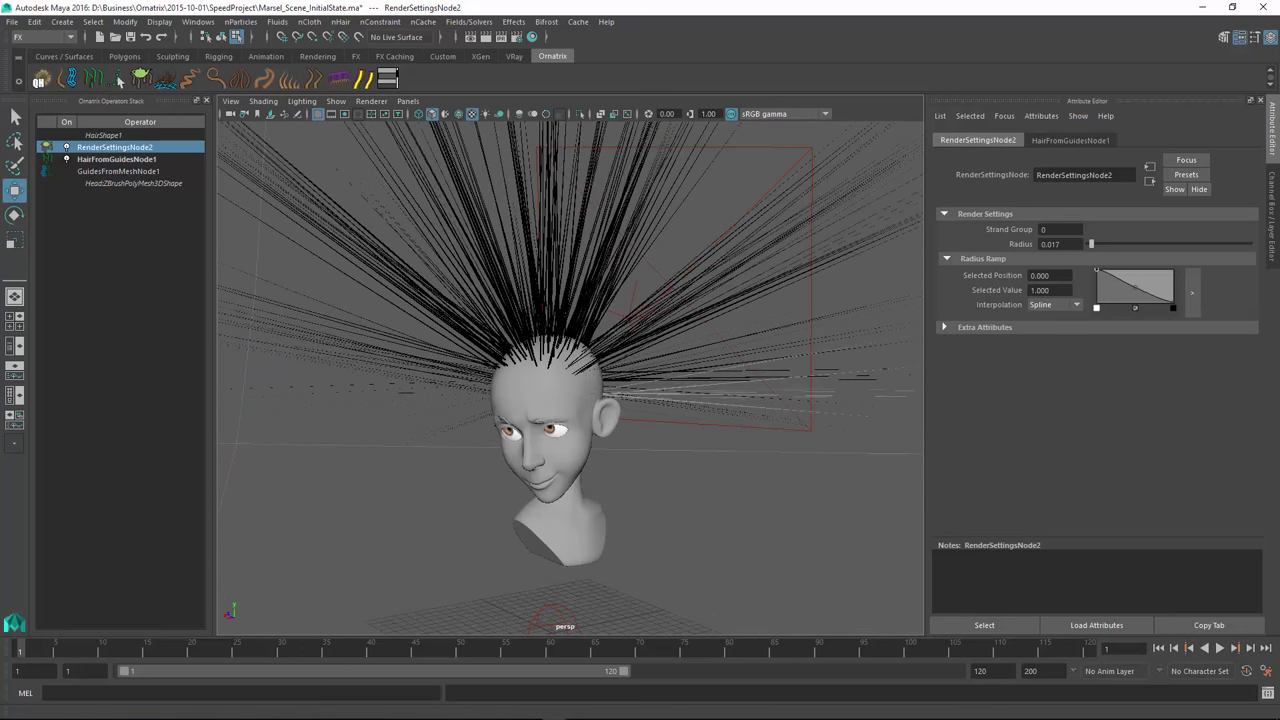
Shorten the guides by setting the Length of GuidesFromMeshNode1 to 3.509.
left_click(118, 171)
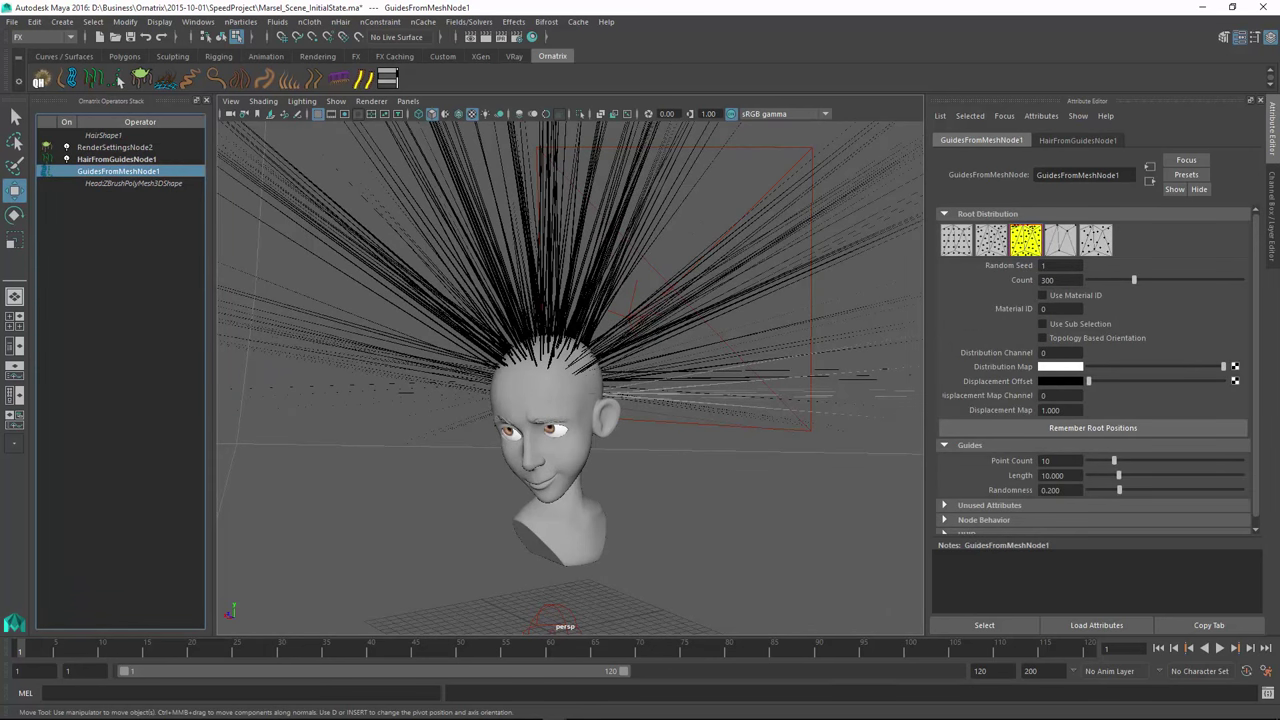
mouse_move(1119, 476)
left_mouse_down()
mouse_move(1101, 476)
mouse_move(1137, 476)
mouse_move(1100, 476)
left_mouse_up()
mouse_move(588, 328)
left_mouse_down("alt")
mouse_move(568, 343)
mouse_move(510, 345)
mouse_move(576, 341)
left_mouse_up("alt")
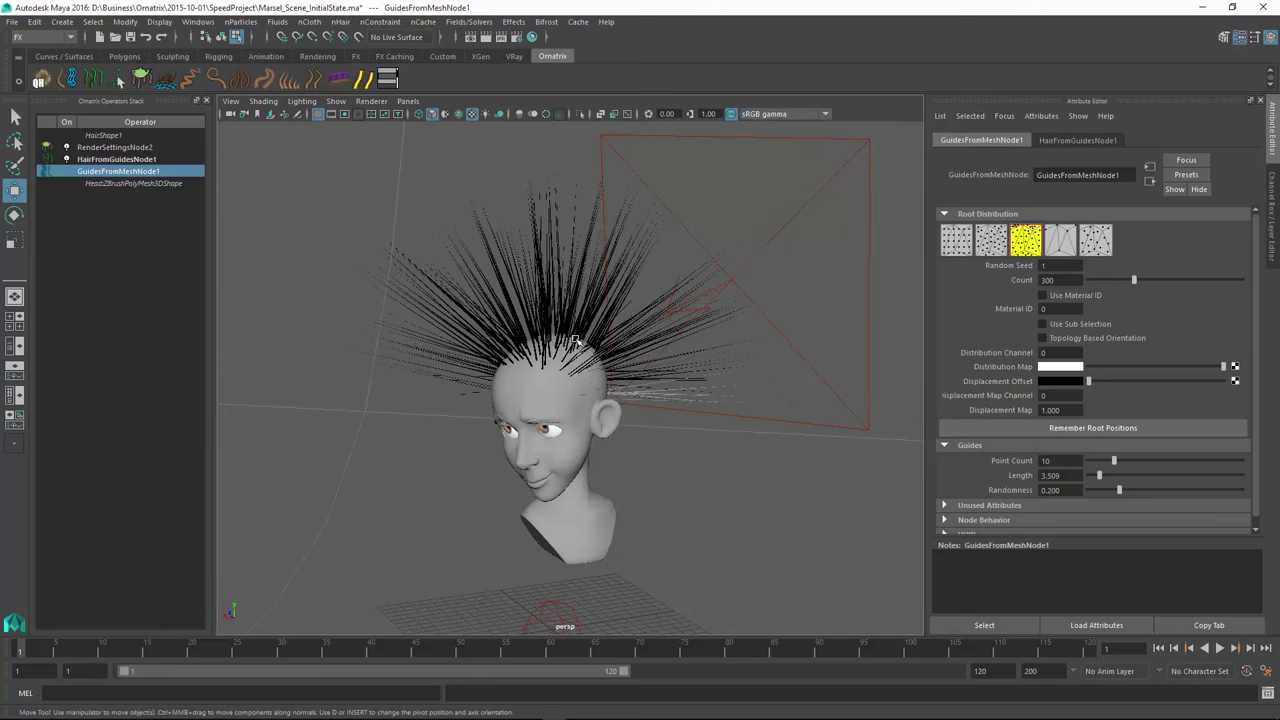
key("ctrl+z")
left_click_drag(576, 341, 575, 341, "alt")
Activate GuidesFromMeshNode1, add an Edit Guides operator above it and enter control point editing.
left_click(119, 171)
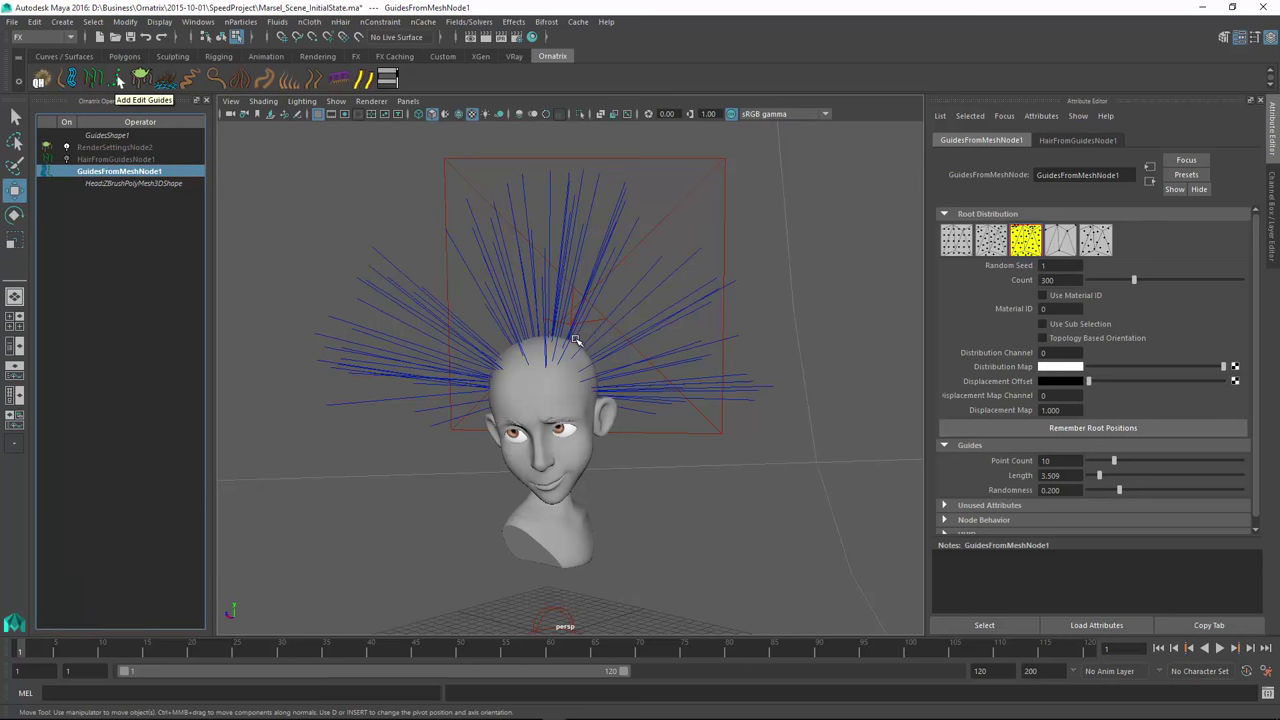
left_click(118, 80)
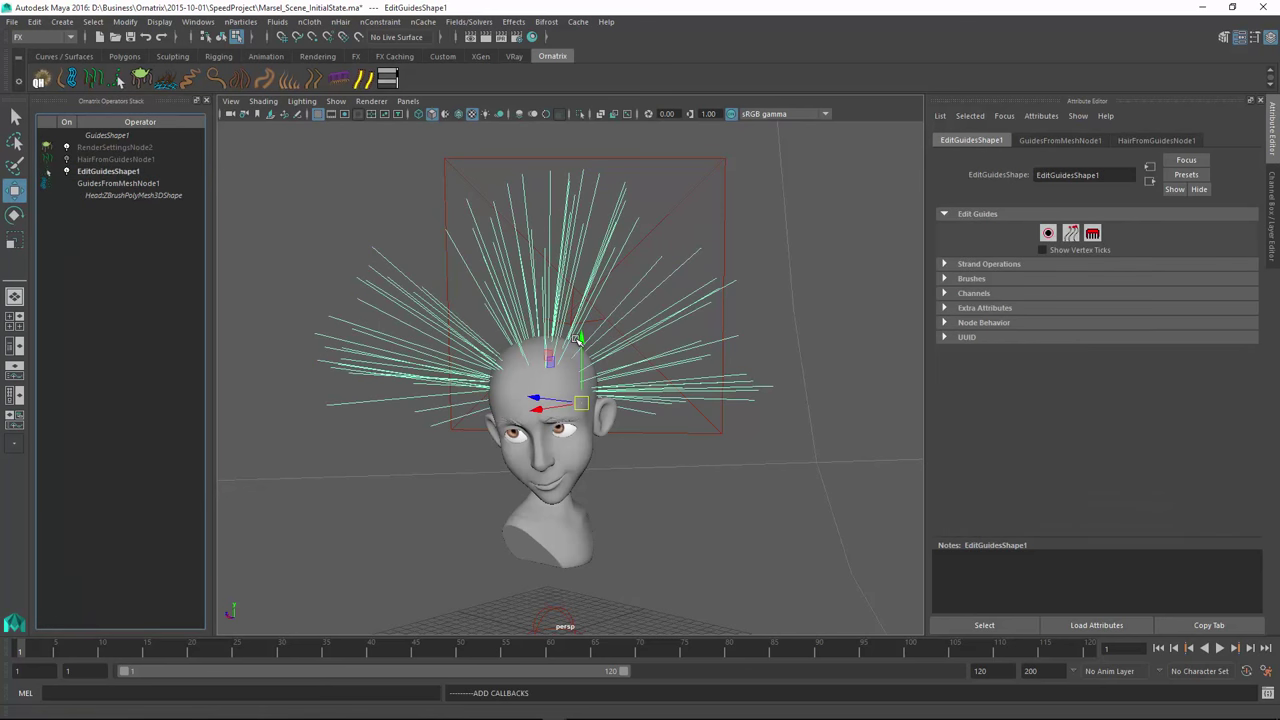
left_click_drag(576, 339, 548, 338, "alt")
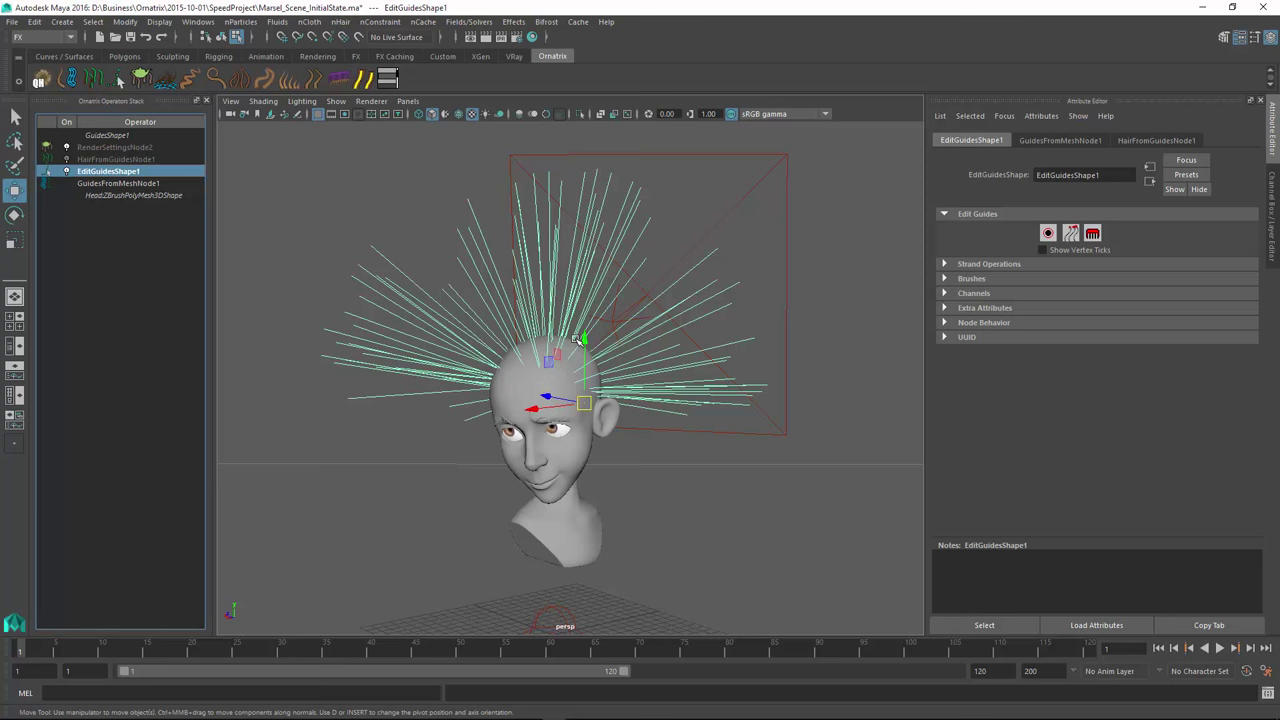
left_click_drag(577, 339, 578, 339, "alt")
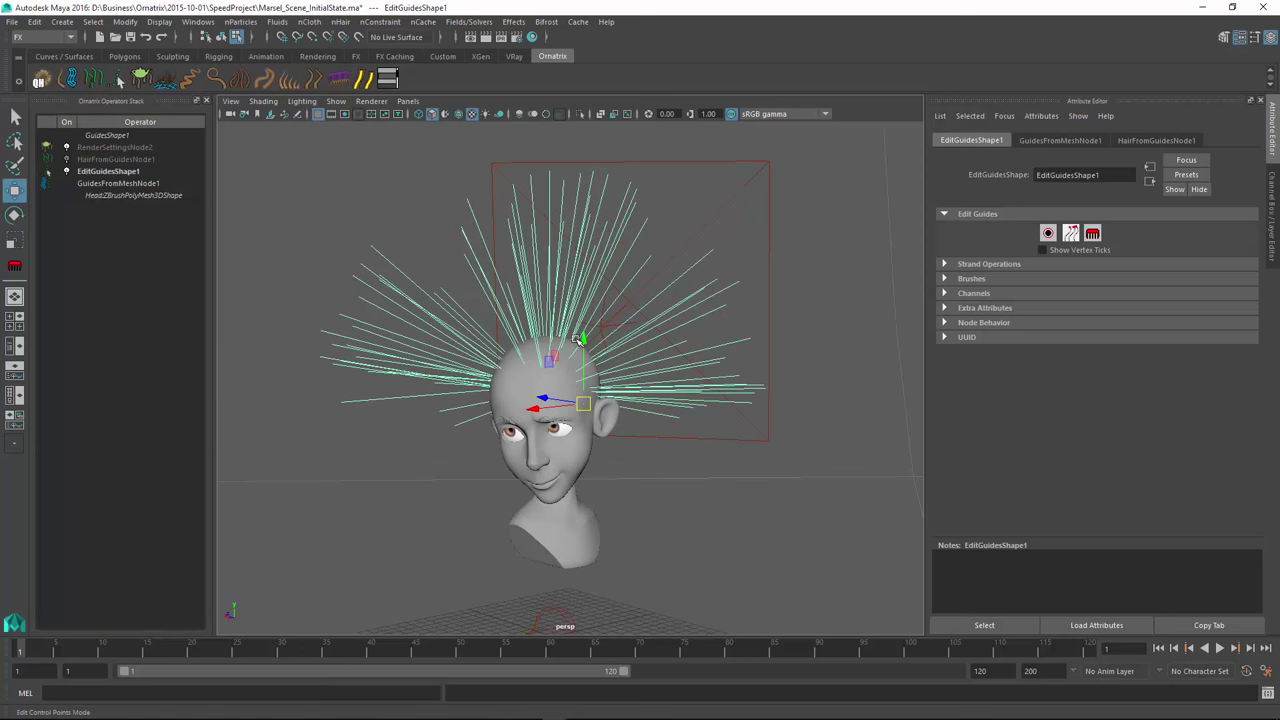
left_click(1070, 233)
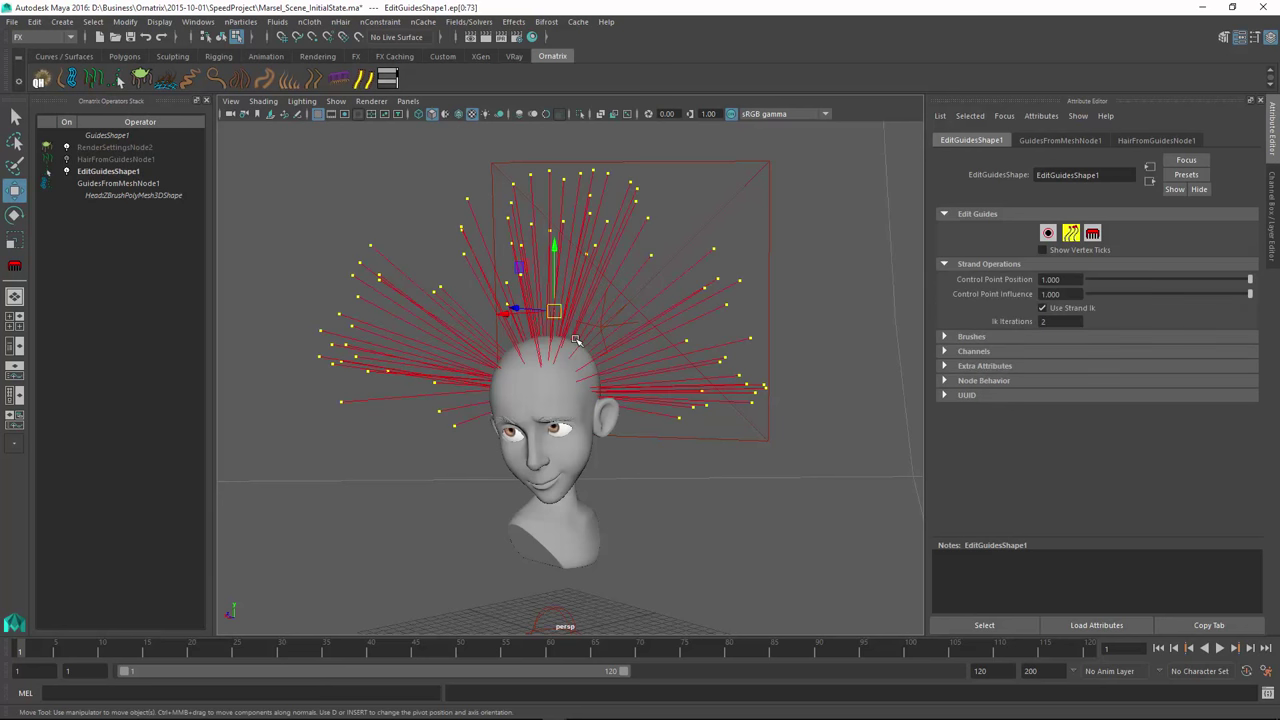
Comb the guides down the sides and toward the back of the head using the Move brush at size 145.
key("F11")
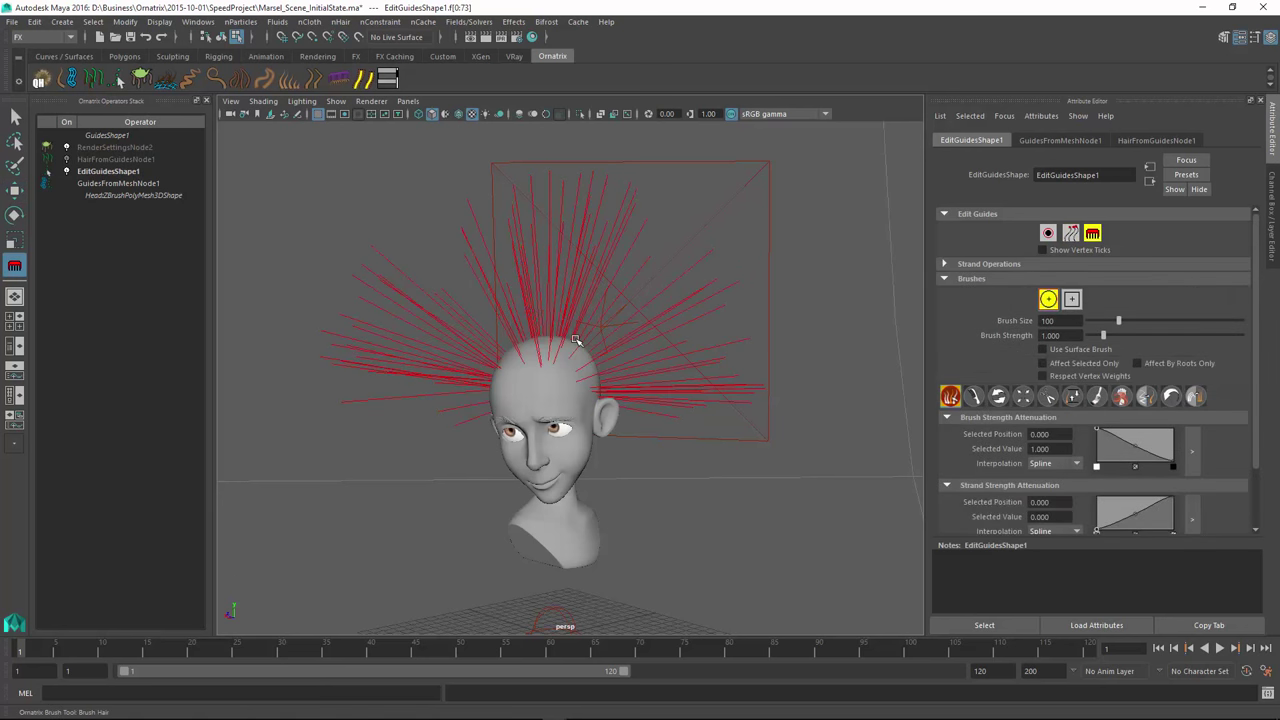
left_click(974, 397)
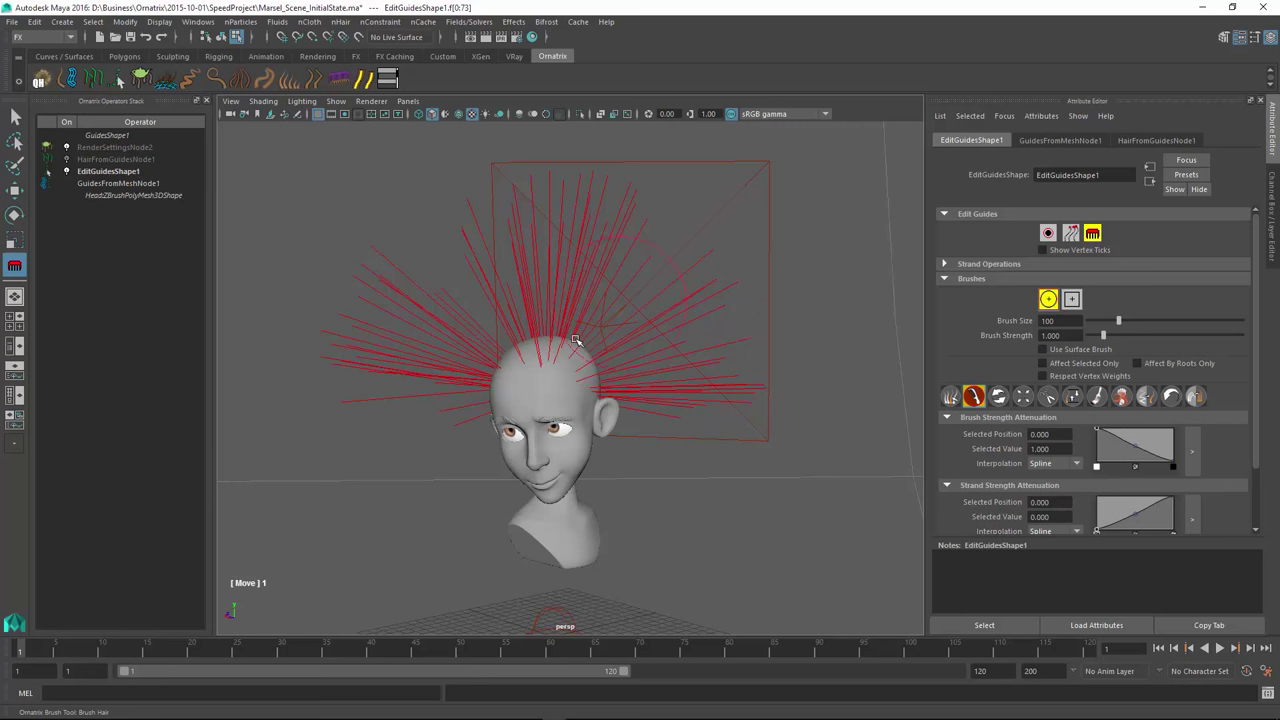
mouse_move(1119, 321)
left_mouse_down()
mouse_move(1145, 321)
mouse_move(1133, 321)
left_mouse_up()
mouse_move(582, 285)
left_mouse_down()
mouse_move(672, 305)
mouse_move(690, 410)
left_mouse_up()
left_click_drag(520, 255, 632, 275)
mouse_move(375, 305)
left_mouse_down()
mouse_move(335, 369)
mouse_move(345, 415)
left_mouse_up()
mouse_move(625, 396)
left_mouse_down("alt")
mouse_move(680, 381)
mouse_move(447, 398)
left_mouse_up("alt")
left_click_drag(655, 320, 697, 388)
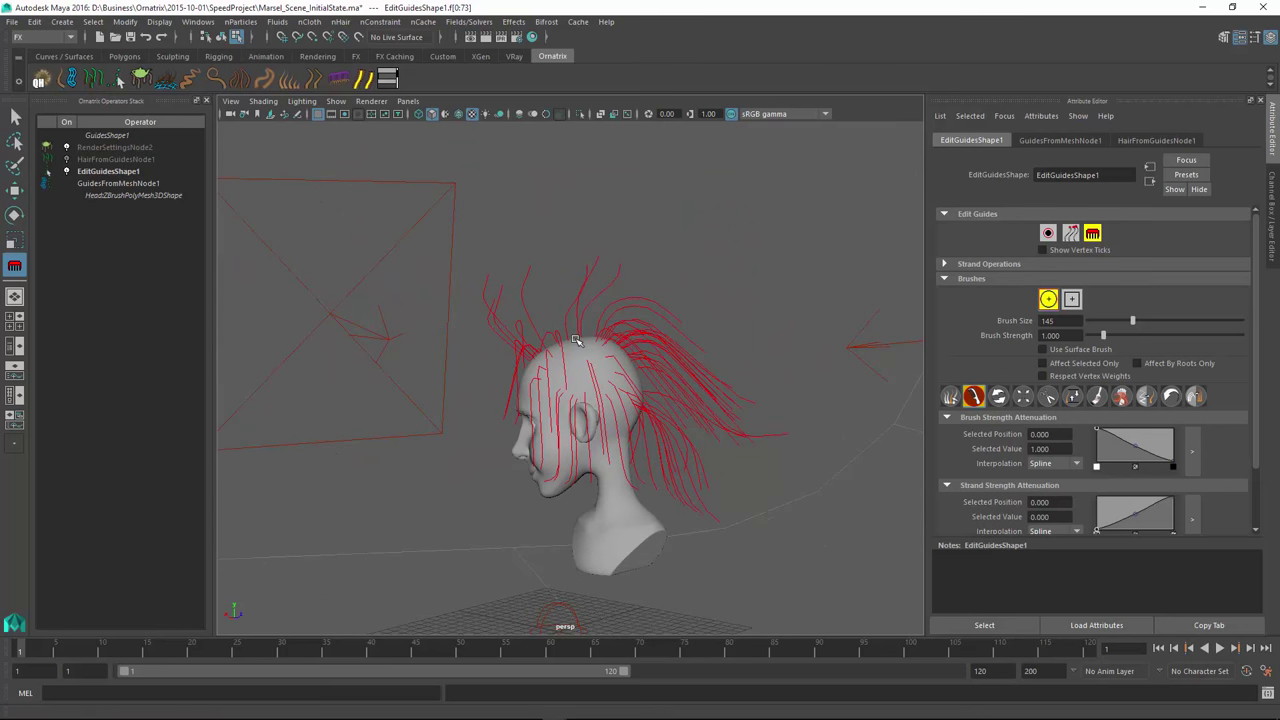
Trim the long guide ends at the sides and back of the head with the Cut brush.
left_click(1047, 396)
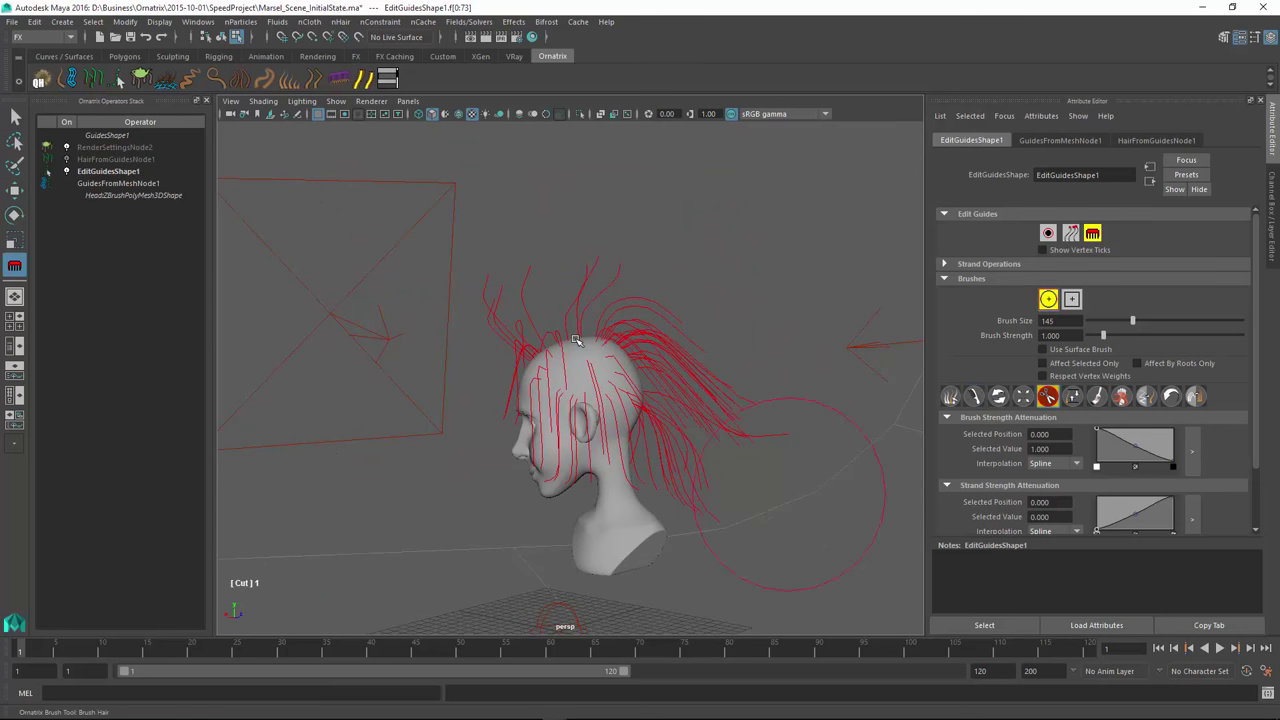
left_click_drag(575, 341, 575, 341, "alt")
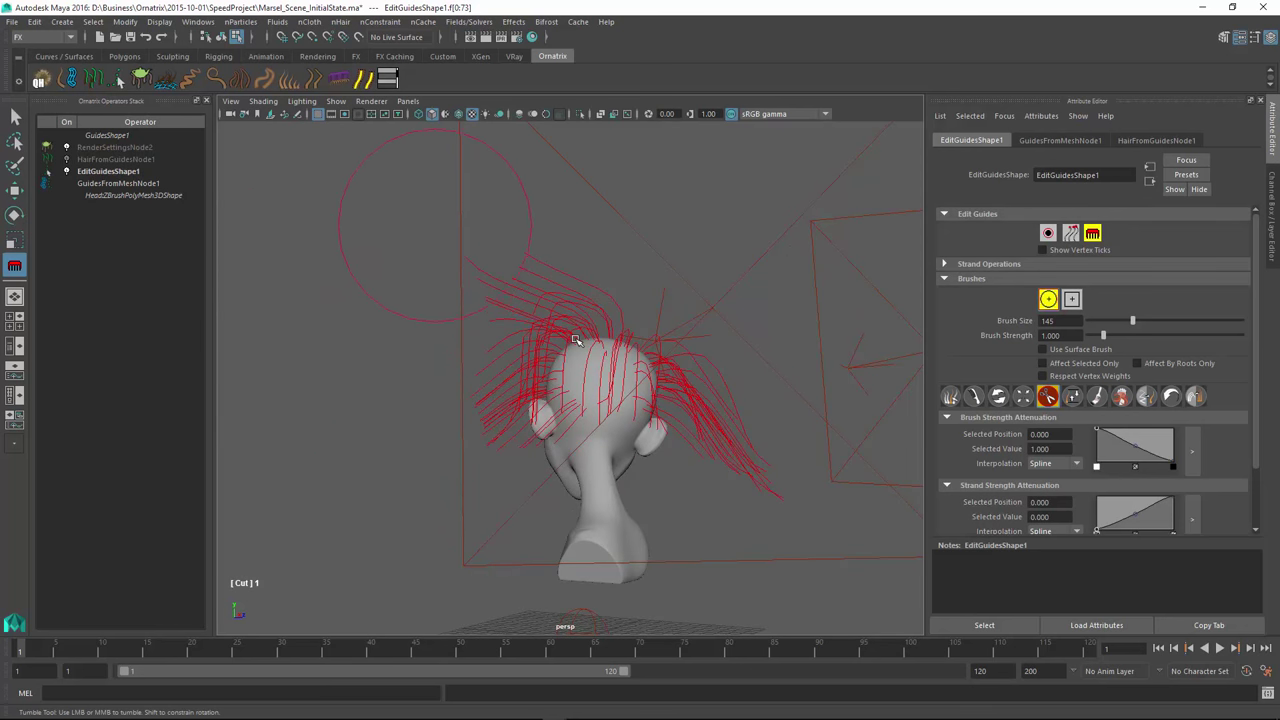
left_click_drag(575, 341, 575, 341, "alt")
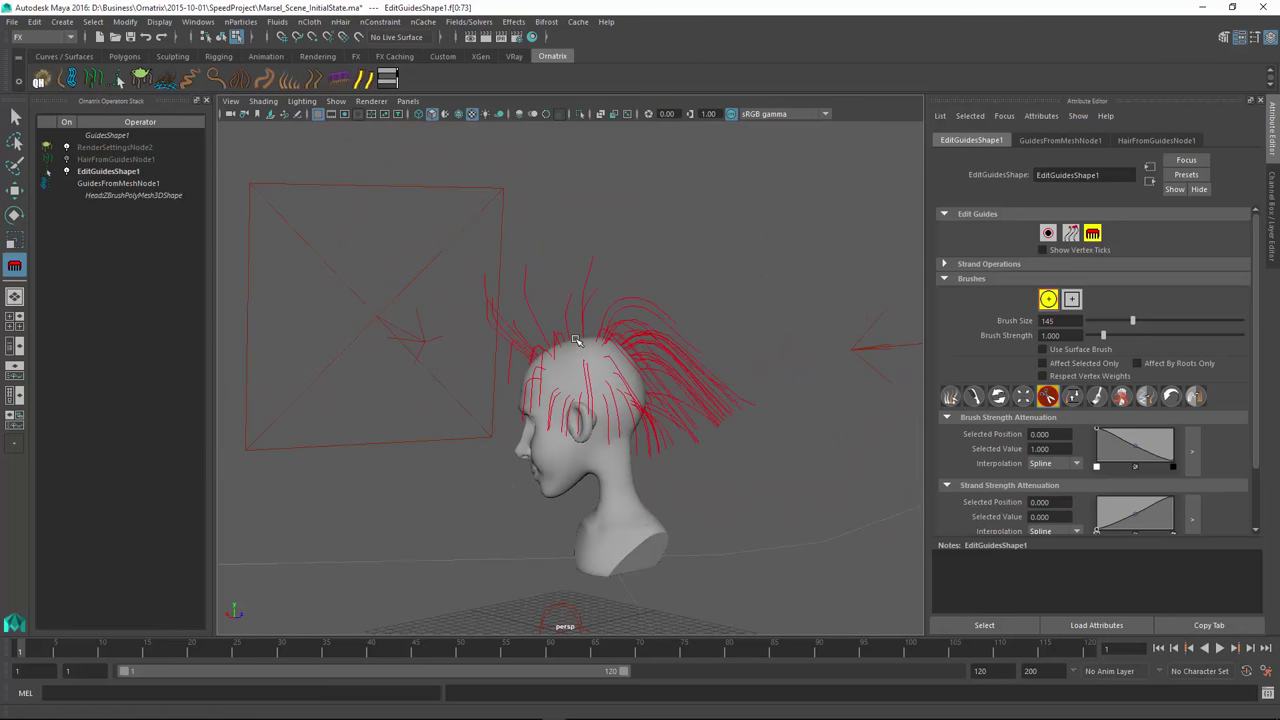
Lengthen the guides at the back of the head with the Grow/Shrink brush.
left_click(1072, 397)
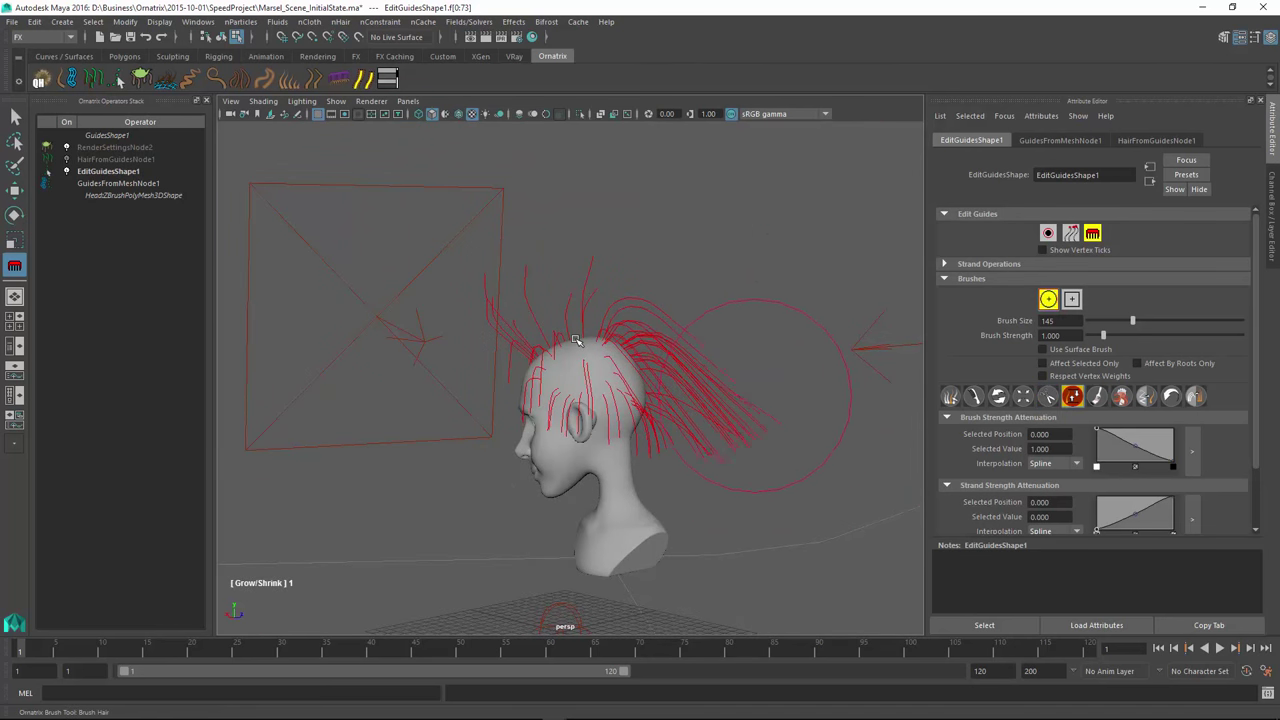
left_click_drag(576, 341, 576, 341, "alt")
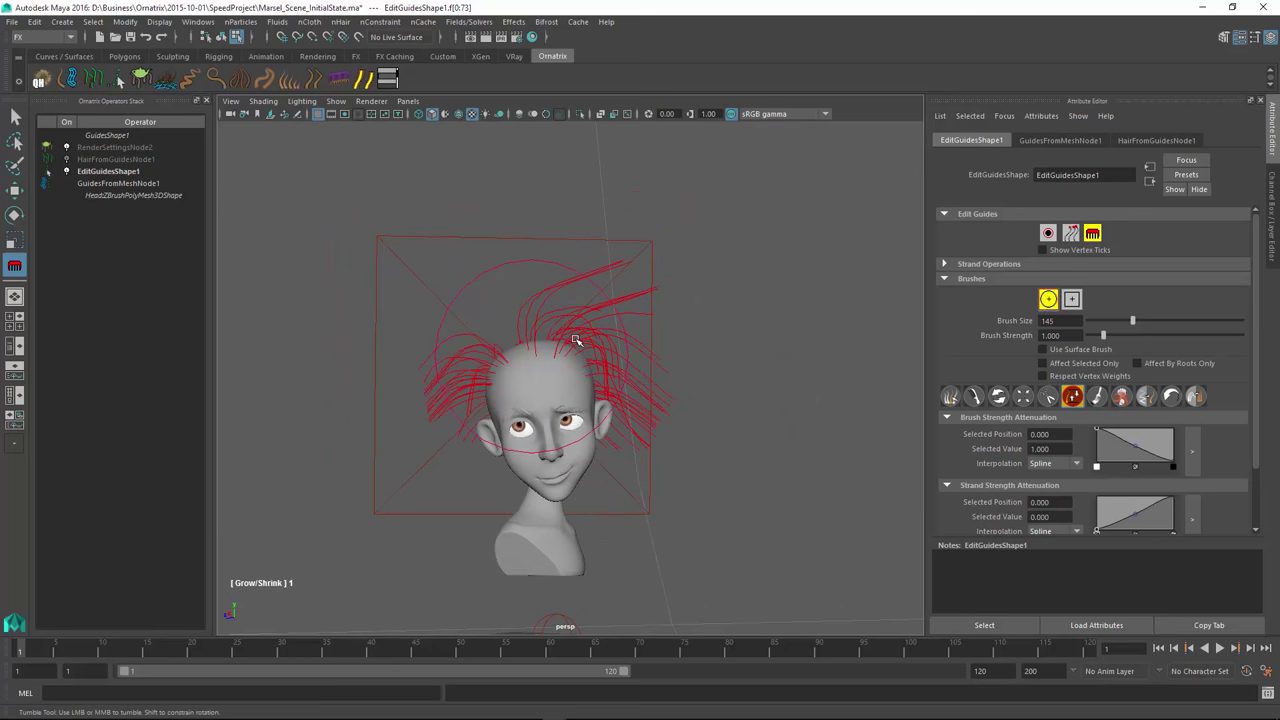
left_click_drag(576, 341, 576, 341, "alt")
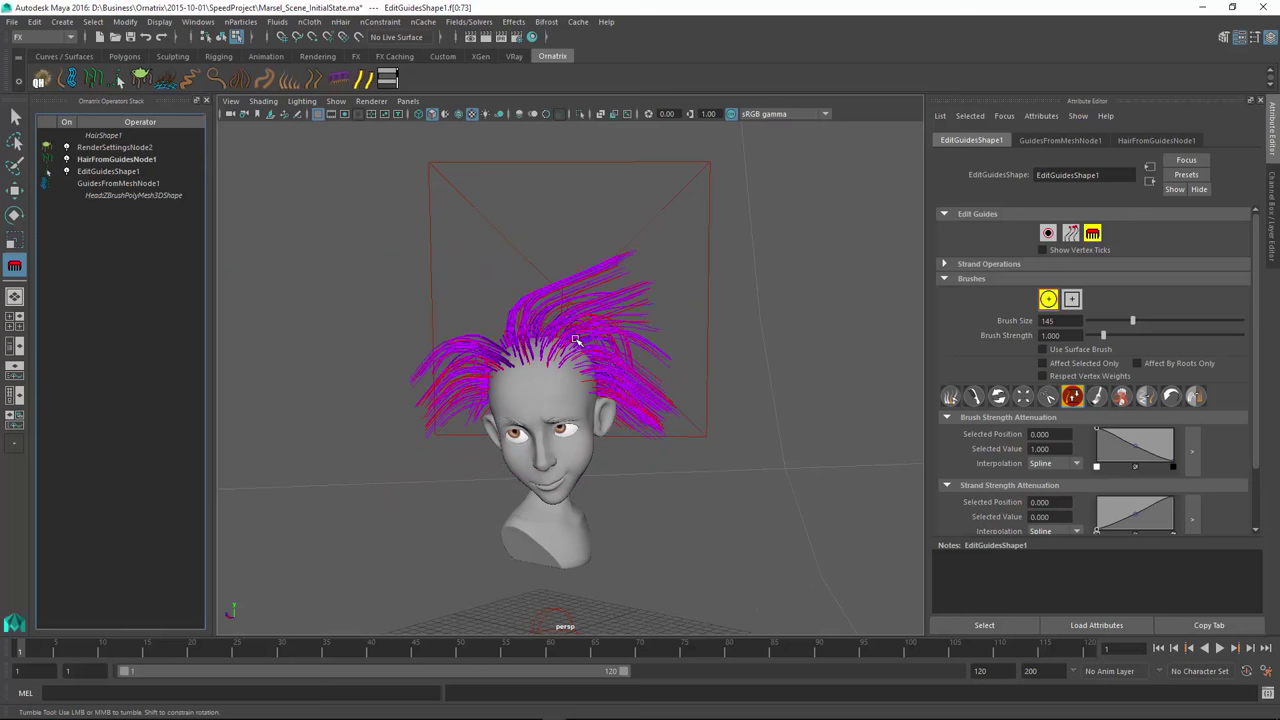
With the generated hair displayed, shorten the strands on the top and side of the head using the Grow/Shrink brush.
left_click_drag(576, 341, 576, 341, "alt")
right_click_drag(576, 341, 576, 341, "alt")
left_click_drag(576, 341, 576, 341, "alt")
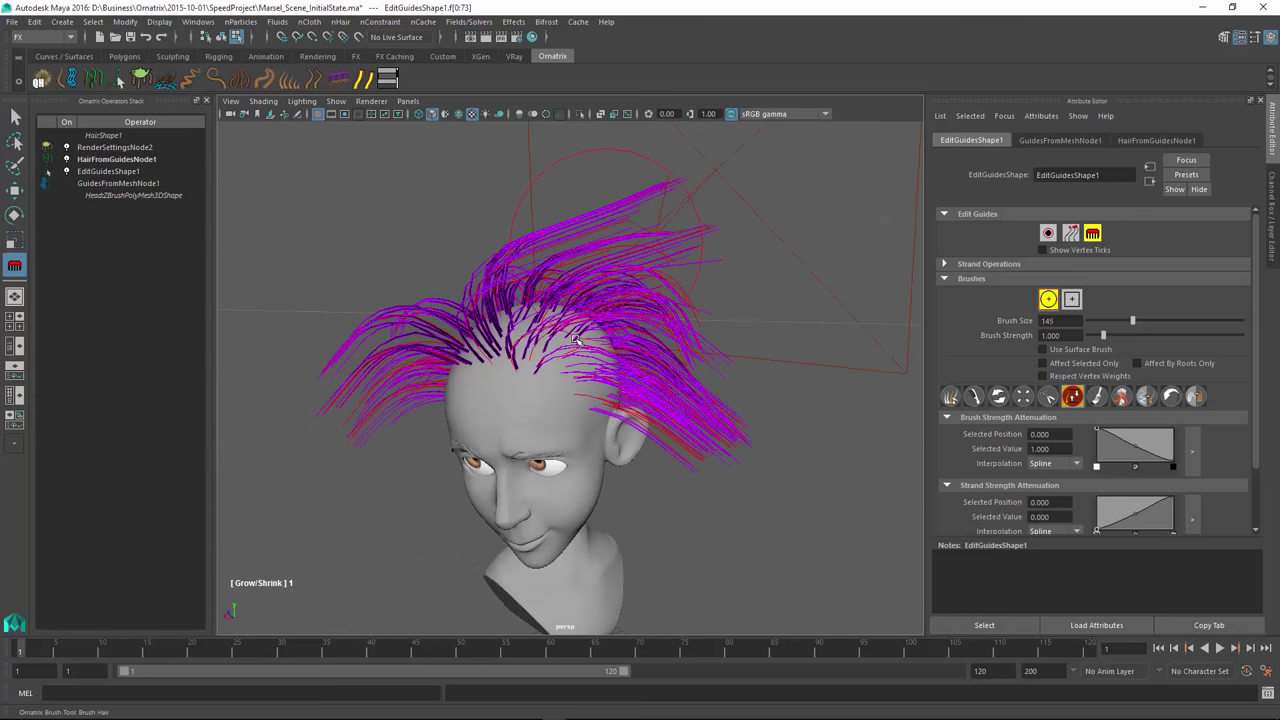
left_click_drag(606, 262, 620, 273)
left_click_drag(576, 341, 576, 341)
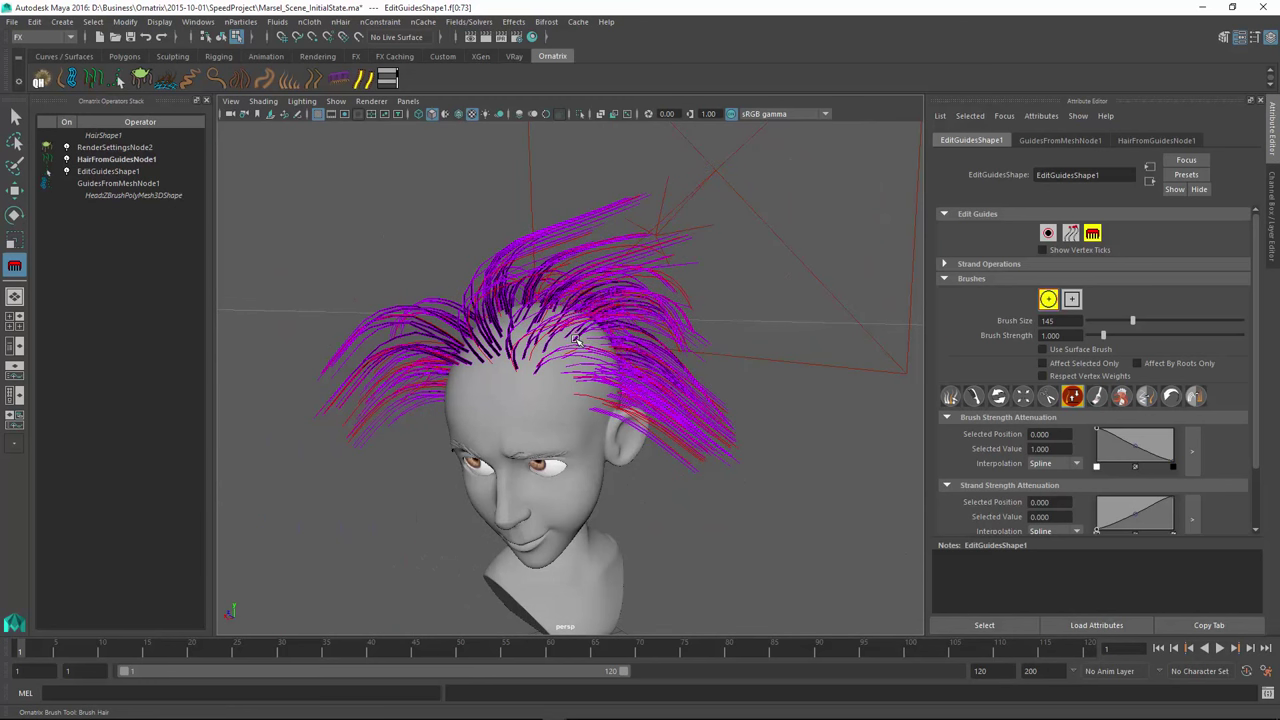
Turn off the generated hair and reposition the control points of the top guides with Use Strand Ik enabled.
left_click(67, 159)
left_click_drag(576, 341, 576, 341, "alt")
key("w")
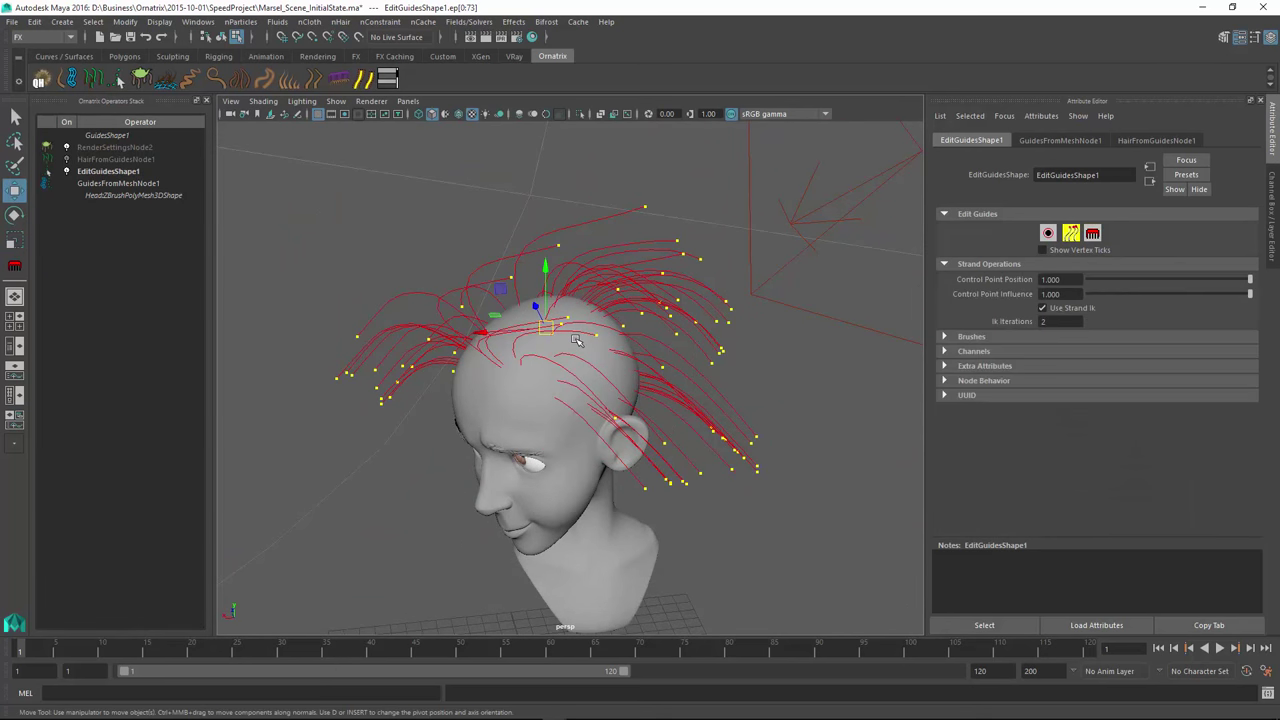
left_click_drag(576, 341, 586, 372, "alt")
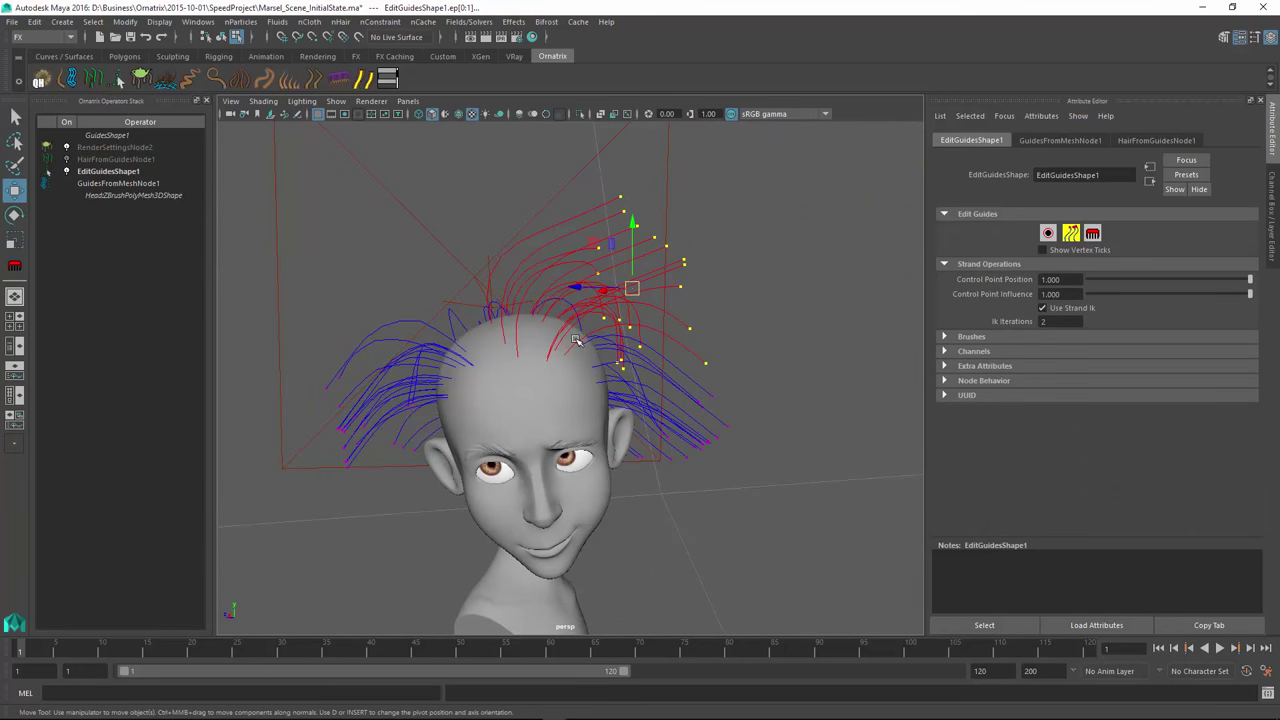
left_click_drag(632, 288, 576, 341)
Select the guides on the character's right side and reposition their tips with Use Strand Ik turned off.
left_click_drag(396, 478, 396, 478)
left_click_drag(354, 417, 378, 456)
middle_click_drag(576, 341, 576, 341)
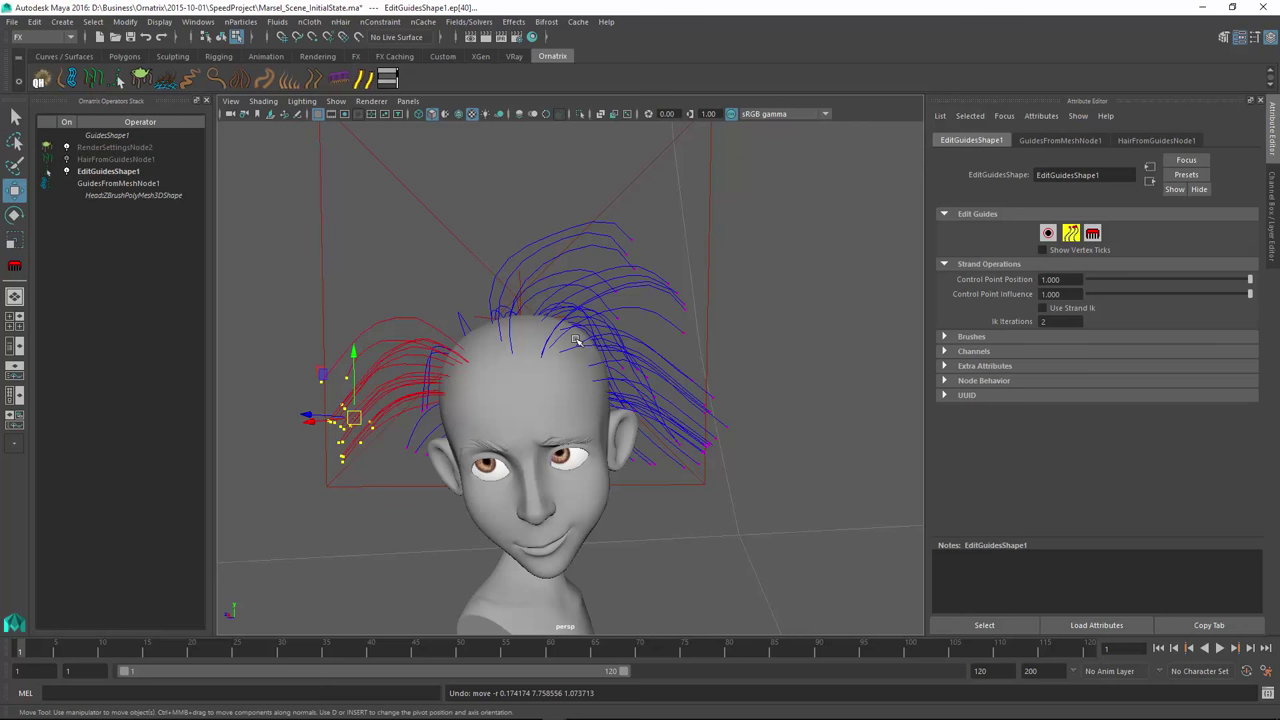
middle_click_drag(576, 341, 576, 341)
Move the tips of the back guides, then reshape their middle sections with Control Point Position at 0.404.
left_click_drag(576, 341, 576, 341, "alt")
left_click_drag(820, 336, 680, 528)
left_click_drag(710, 425, 702, 454)
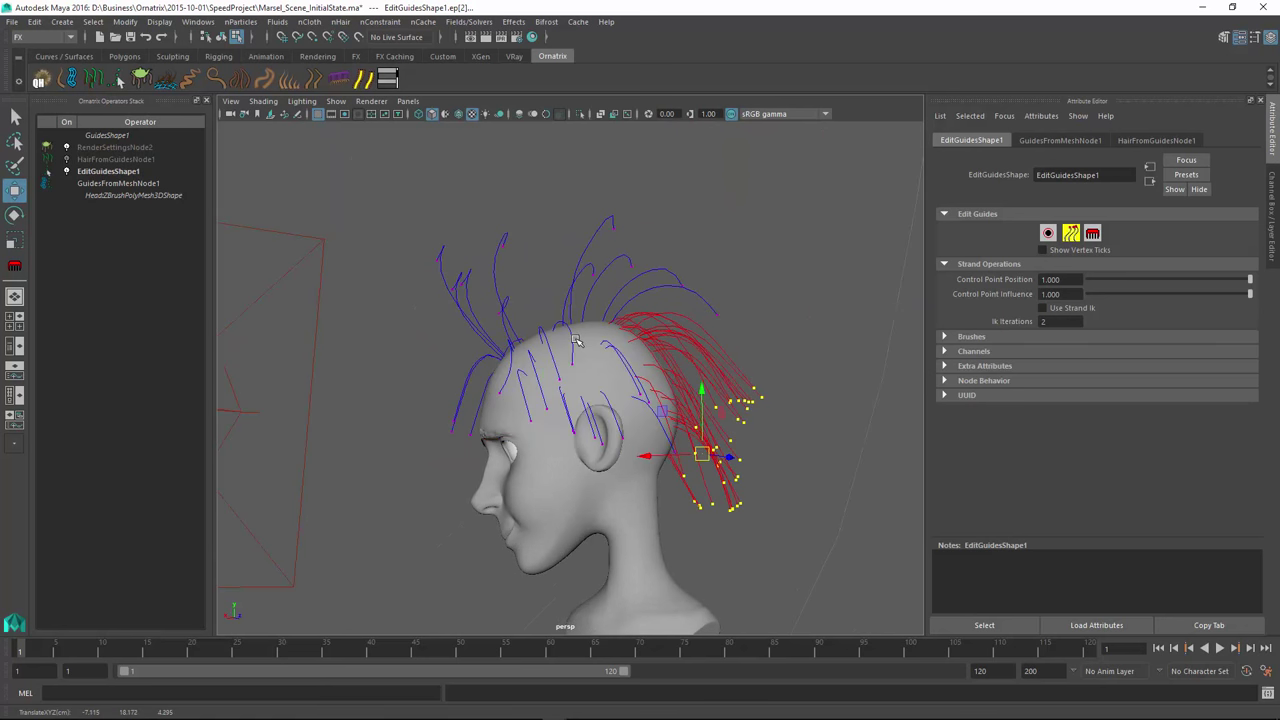
left_click_drag(1249, 280, 1153, 280)
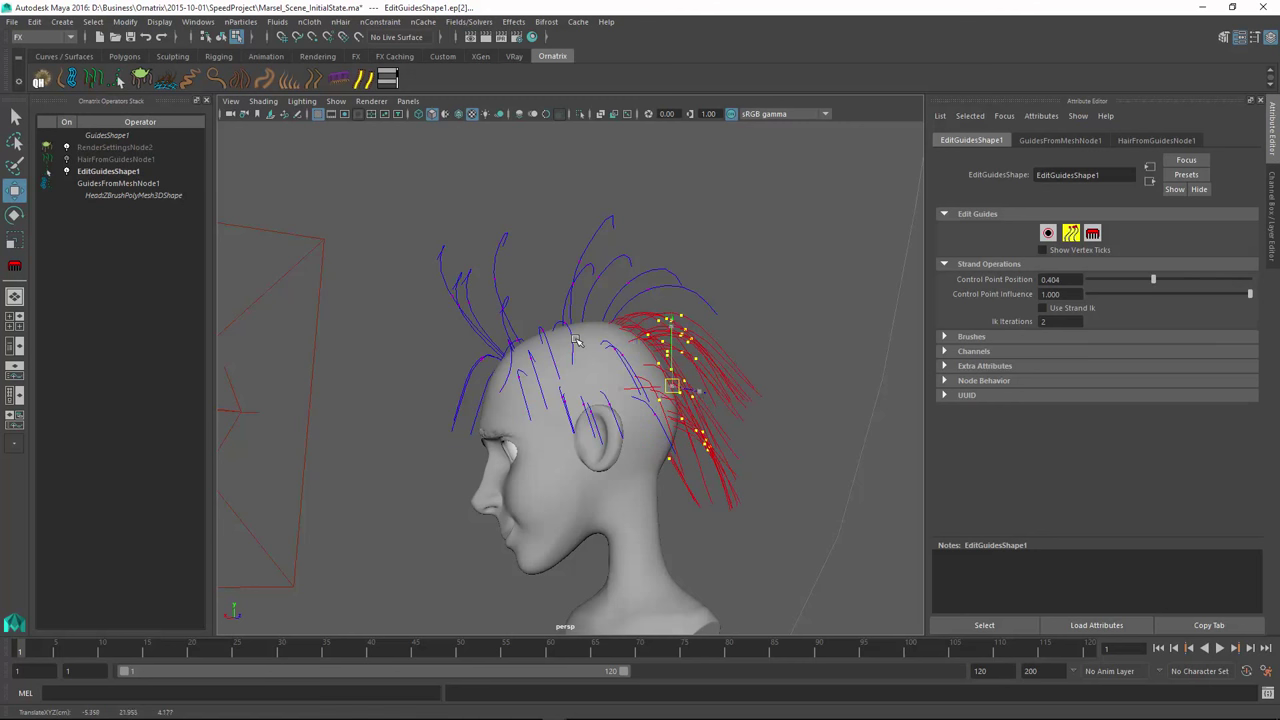
middle_click_drag(576, 341, 576, 341)
Reshape the front guides along their length, then set Control Point Position to 1.000 and lower the tips of the tall top guides.
left_click_drag(332, 238, 596, 364)
left_click_drag(528, 328, 760, 341)
left_click_drag(1153, 280, 1250, 280)
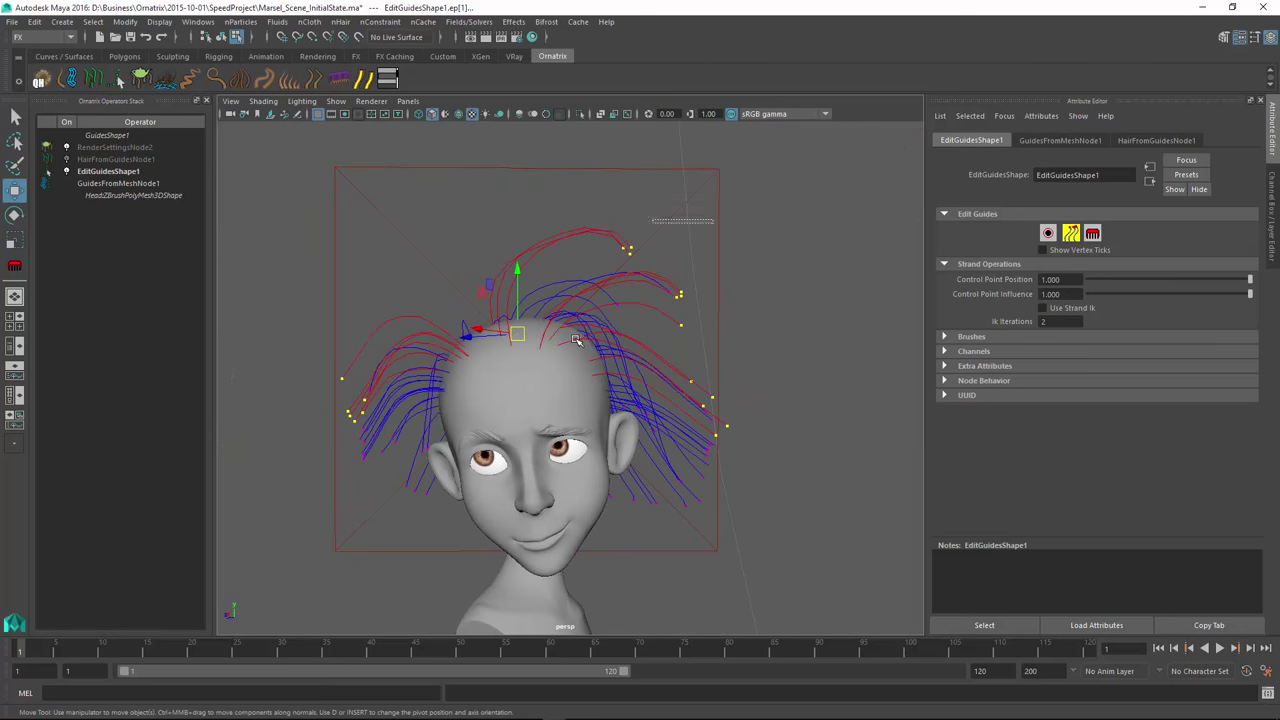
left_click_drag(603, 219, 648, 264)
middle_click_drag(576, 341, 576, 341)
Move the tips of the remaining front and side guides downward, closer to the head.
left_click_drag(576, 341, 420, 352, "alt")
left_click_drag(345, 325, 451, 405)
middle_click_drag(451, 380, 451, 423)
left_click_drag(451, 423, 600, 421, "alt")
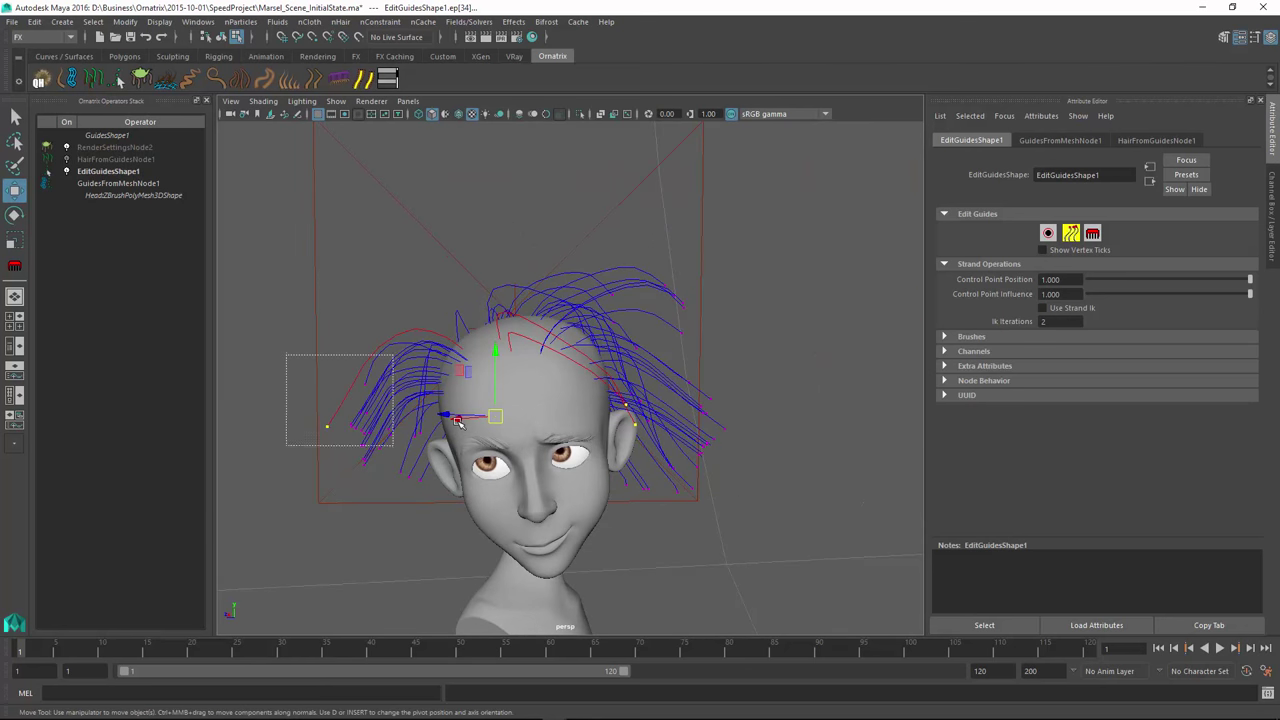
left_click_drag(458, 421, 614, 421, "alt")
left_click_drag(710, 330, 458, 430)
middle_click_drag(458, 395, 458, 421)
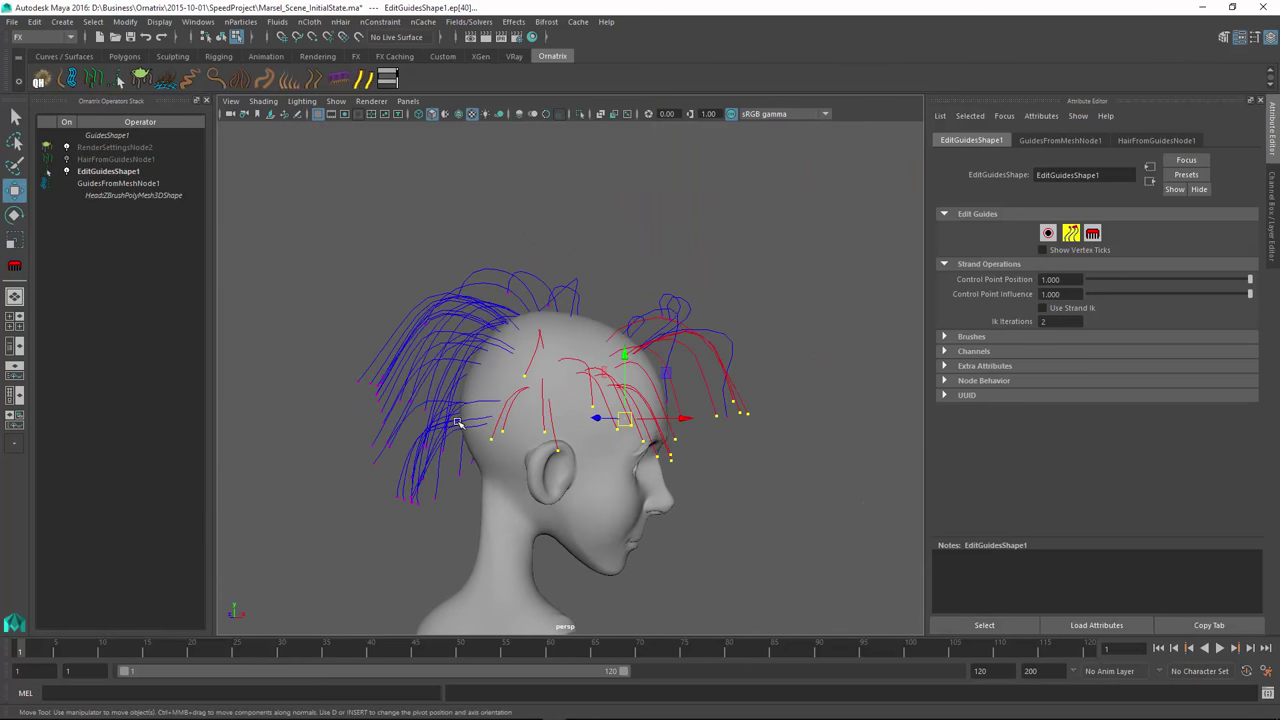
left_click_drag(457, 422, 445, 422, "alt")
left_click_drag(546, 459, 626, 438)
key("ctrl+z")
Return to brushing the guides and comb the side and top with the Move brush at strength 0.229.
left_click(458, 422)
left_click_drag(458, 422, 390, 422, "alt")
key("y")
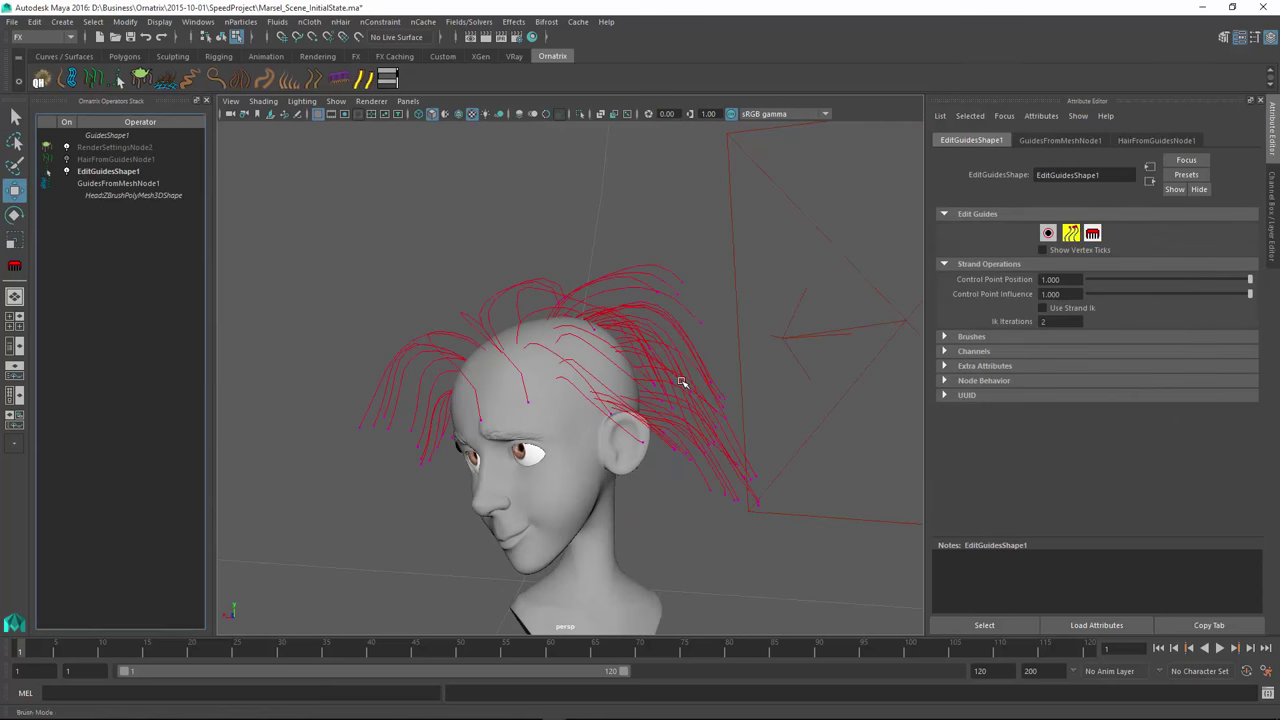
left_click_drag(682, 382, 560, 382, "alt")
left_click(974, 454)
left_click(116, 159)
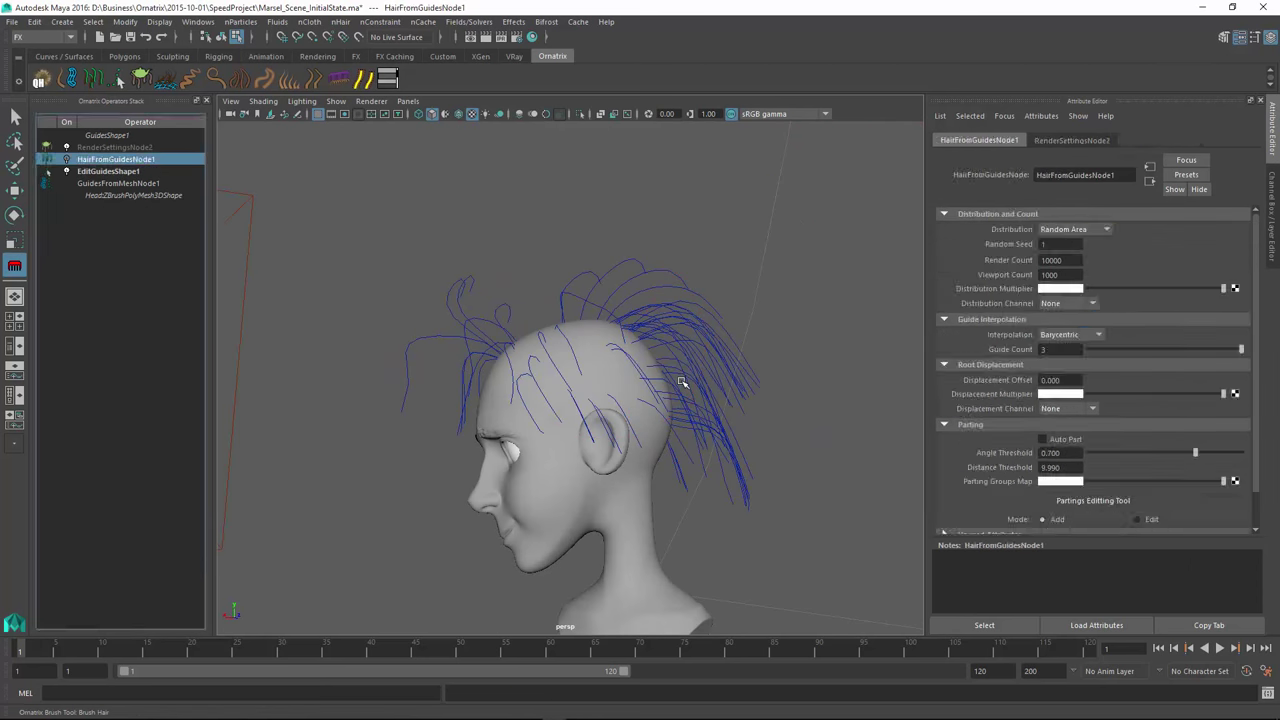
left_click(108, 171)
left_click_drag(1103, 336, 1095, 336)
mouse_move(500, 388)
left_mouse_down()
mouse_move(610, 390)
mouse_move(689, 503)
left_mouse_up()
left_click_drag(474, 334, 623, 343)
Comb the guides on the opposite side of the head with the Move brush, then shape them using the Pull brush.
left_click_drag(777, 388, 1000, 400, "alt")
mouse_move(411, 450)
left_mouse_down()
mouse_move(431, 374)
mouse_move(447, 391)
left_mouse_up()
left_click_drag(586, 434, 326, 388, "alt")
left_click_drag(680, 382, 568, 432, "alt")
left_click(1196, 396)
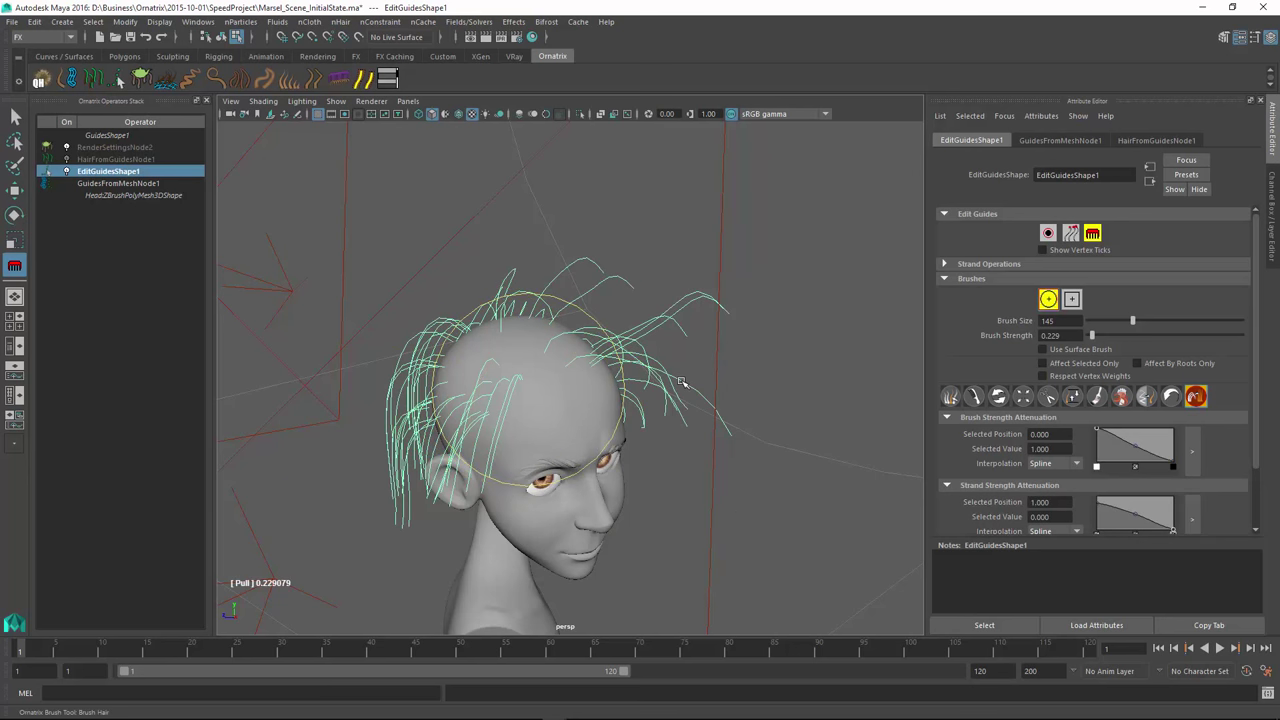
left_click_drag(680, 381, 680, 382, "alt")
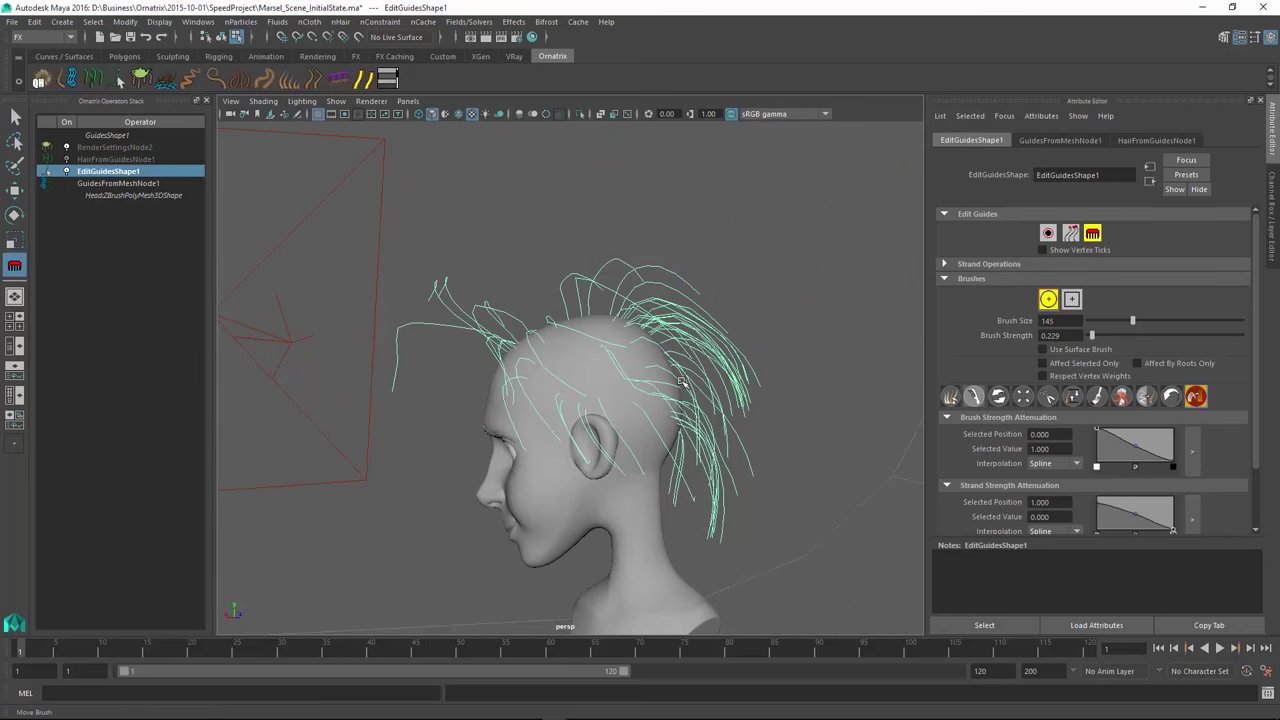
Comb the front and top guides with the Move brush from the side view.
left_click(974, 396)
mouse_move(471, 326)
left_mouse_down()
mouse_move(424, 360)
mouse_move(750, 366)
left_mouse_up()
left_click_drag(631, 309, 563, 271)
left_click_drag(680, 362, 550, 390, "alt")
Adjust the length of the back guides with the Grow/Shrink brush, then comb them with the Move brush.
left_click(1072, 396)
mouse_move(742, 472)
left_mouse_down()
mouse_move(788, 434)
mouse_move(873, 466)
mouse_move(1010, 430)
left_mouse_up()
left_click(974, 396)
left_click_drag(671, 403, 653, 479)
mouse_move(800, 478)
left_mouse_down("alt")
mouse_move(700, 489)
mouse_move(756, 491)
left_mouse_up("alt")
Display the generated hair to check the groom from several angles, then return to the guides only.
left_click(66, 159)
mouse_move(472, 340)
left_mouse_down("alt")
mouse_move(489, 314)
mouse_move(530, 306)
left_mouse_up("alt")
left_click(66, 159)
left_click_drag(625, 306, 594, 310, "alt")
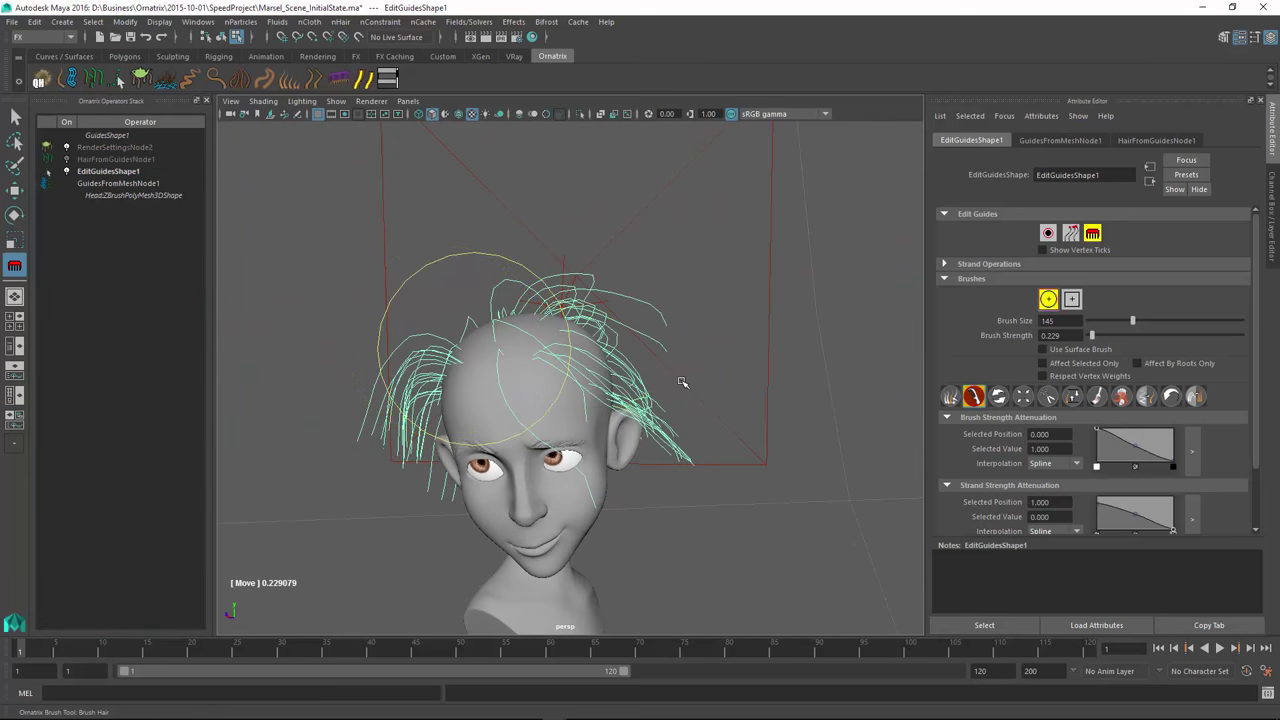
left_click_drag(681, 382, 681, 382, "alt")
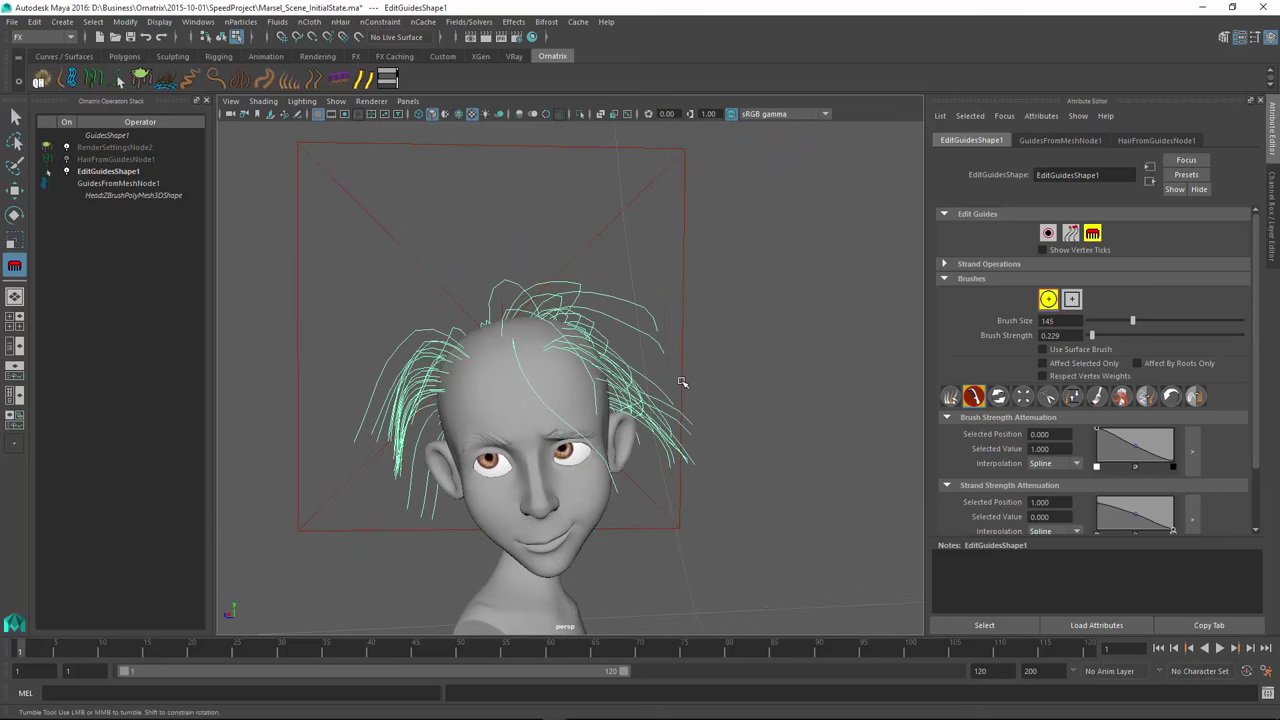
Turn the generated hair back on and set its Viewport Count to 3000.
left_click(66, 159)
left_click(116, 159)
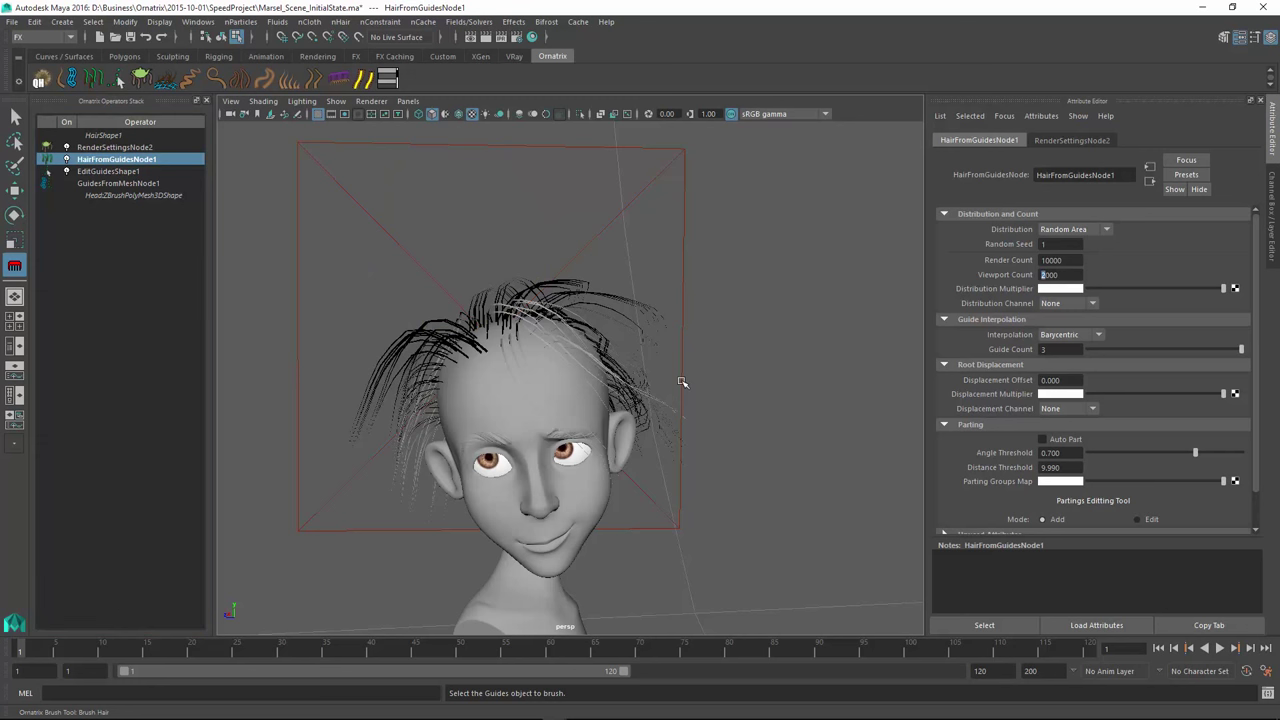
mouse_move(631, 362)
left_mouse_down("alt")
mouse_move(623, 334)
mouse_move(631, 397)
mouse_move(585, 387)
left_mouse_up("alt")
left_click_drag(682, 382, 682, 382, "alt")
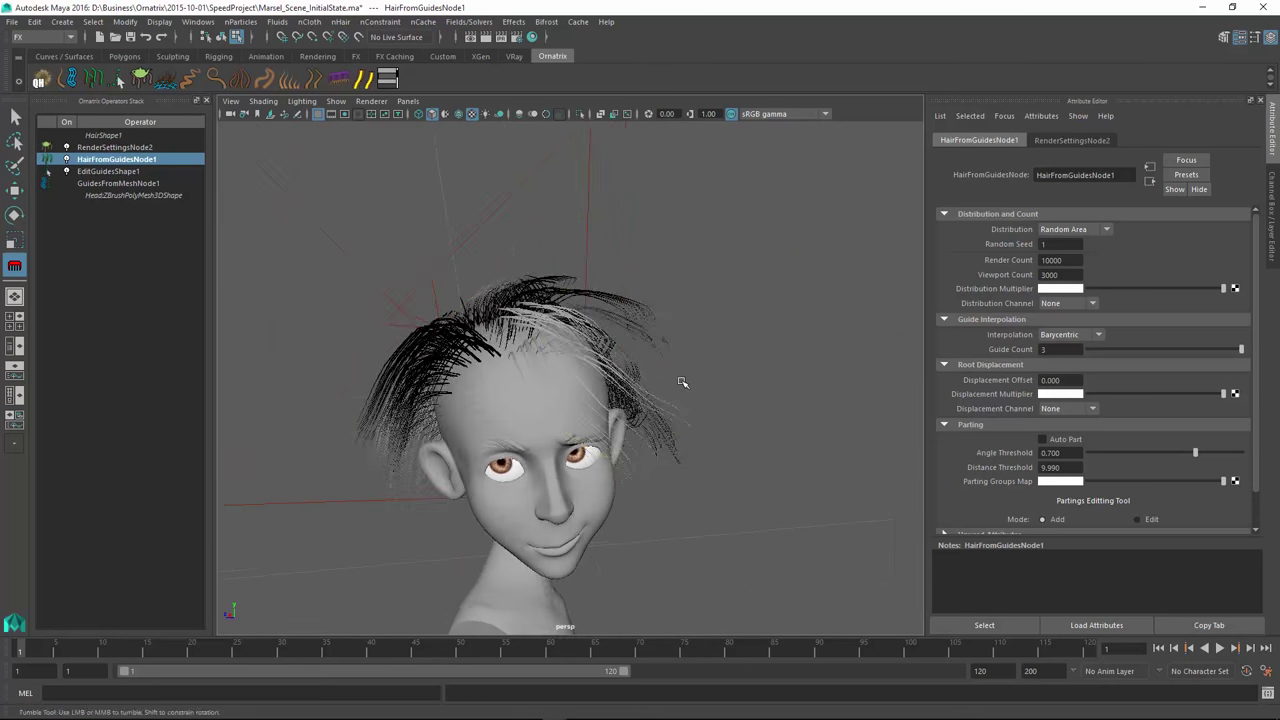
Set the guide interpolation to Segment and try Auto Part on the generated hair.
left_click(1072, 335)
left_click(1068, 363)
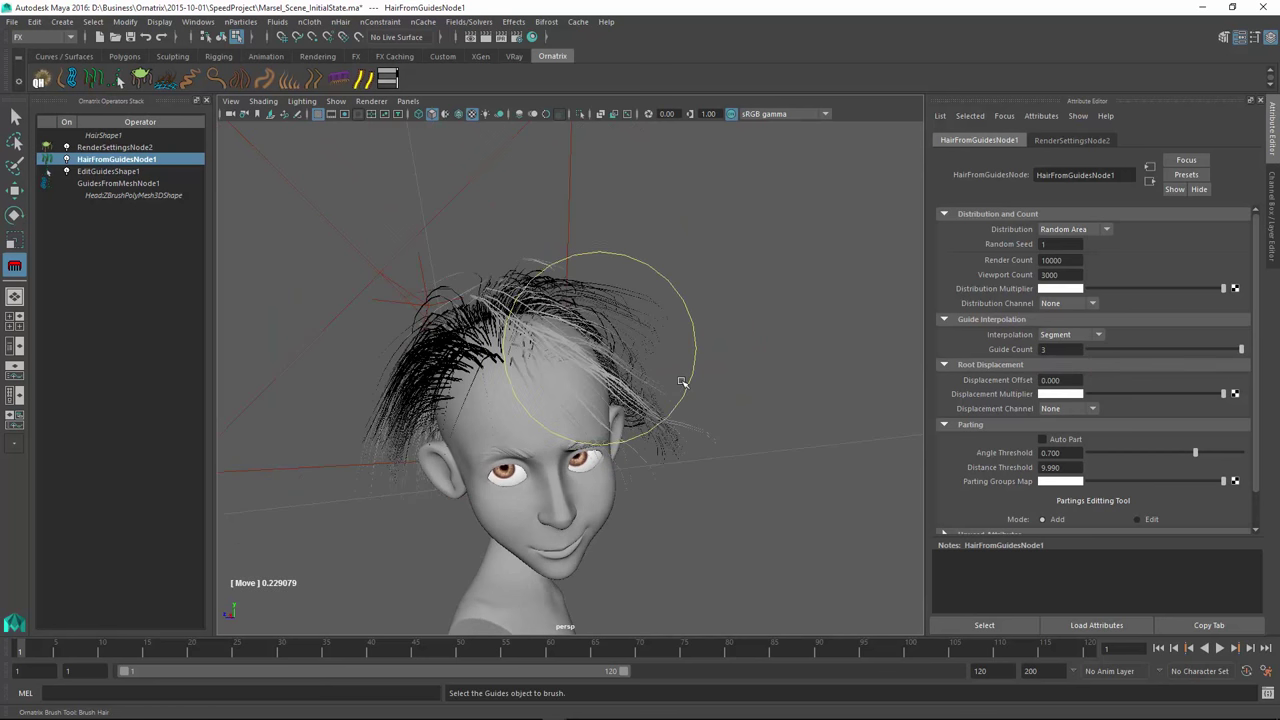
left_click_drag(682, 382, 682, 382, "alt")
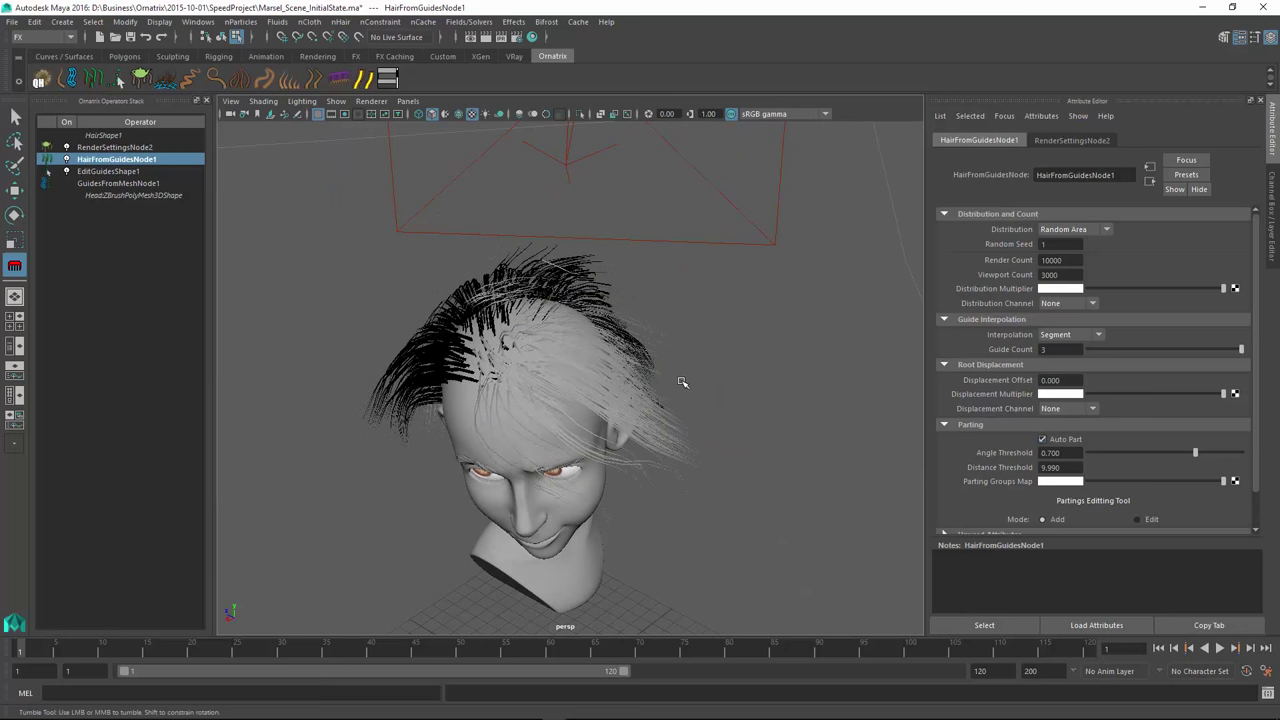
mouse_move(616, 434)
left_mouse_down("alt")
mouse_move(694, 416)
mouse_move(654, 428)
mouse_move(622, 461)
left_mouse_up("alt")
left_click_drag(682, 382, 682, 382, "alt")
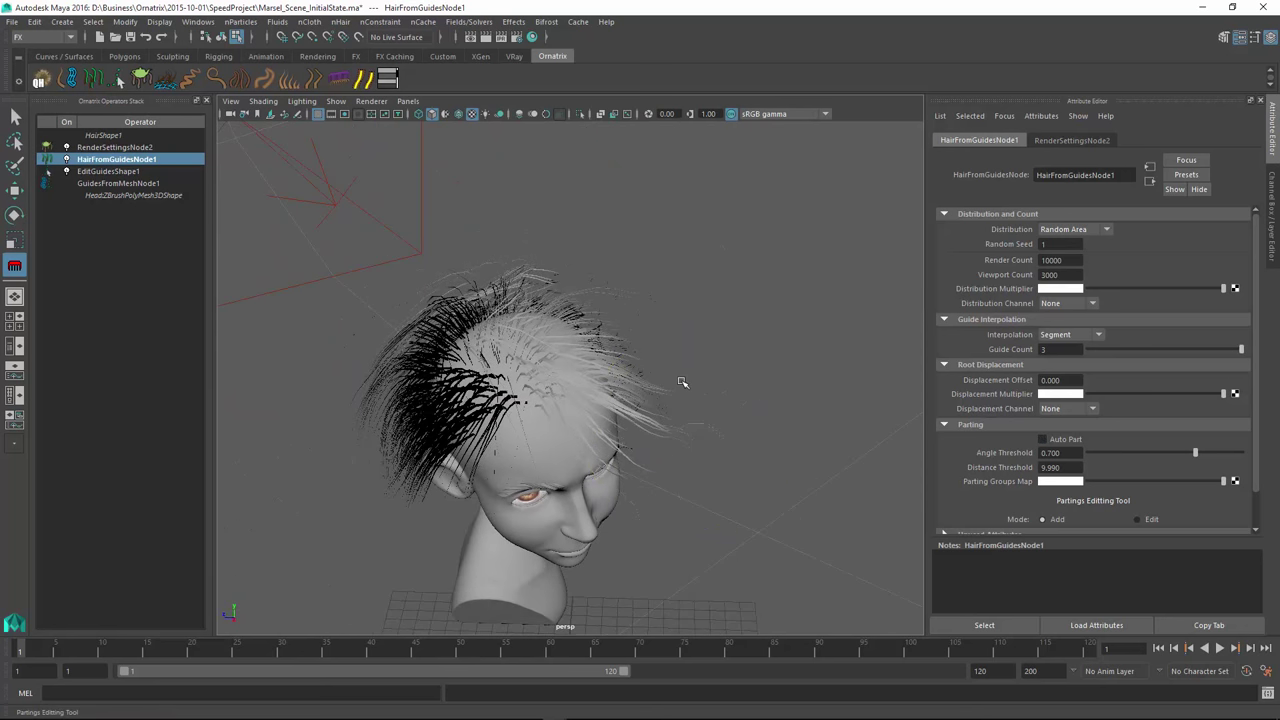
Add a parting on the top of the scalp with the Partings Editing Tool and adjust its placement in Edit mode.
left_click(1093, 501)
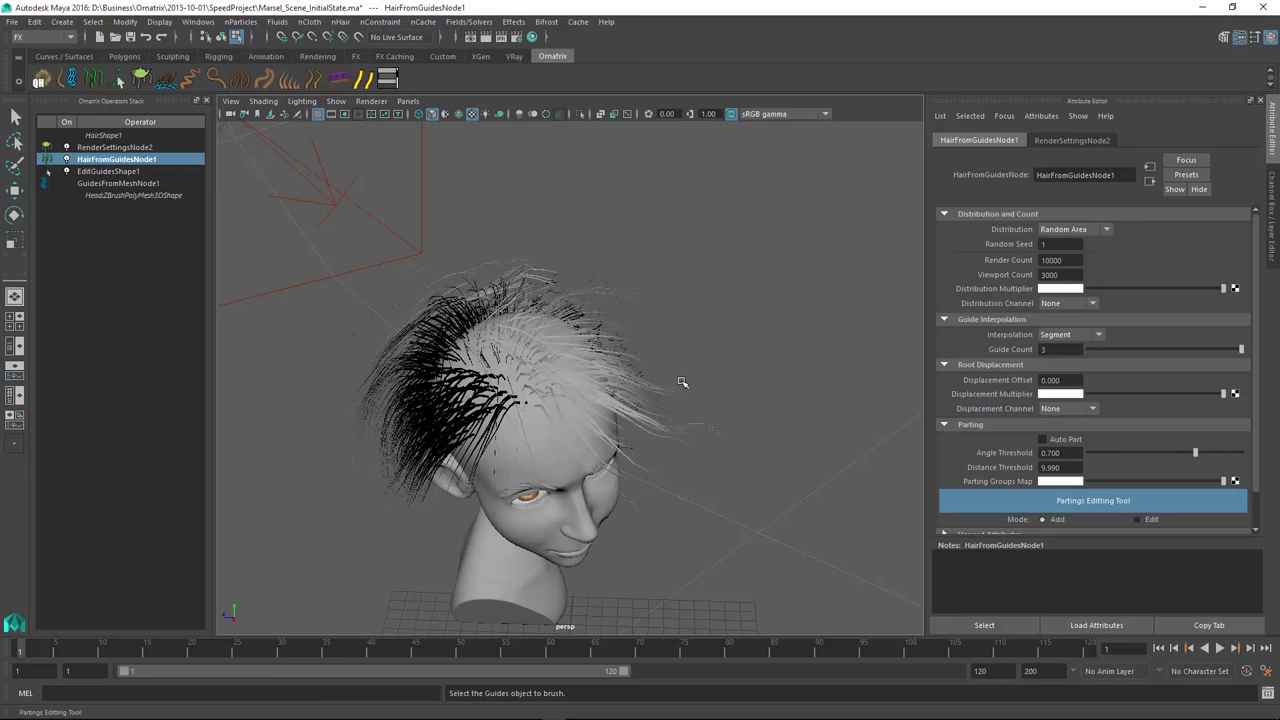
left_click(510, 382)
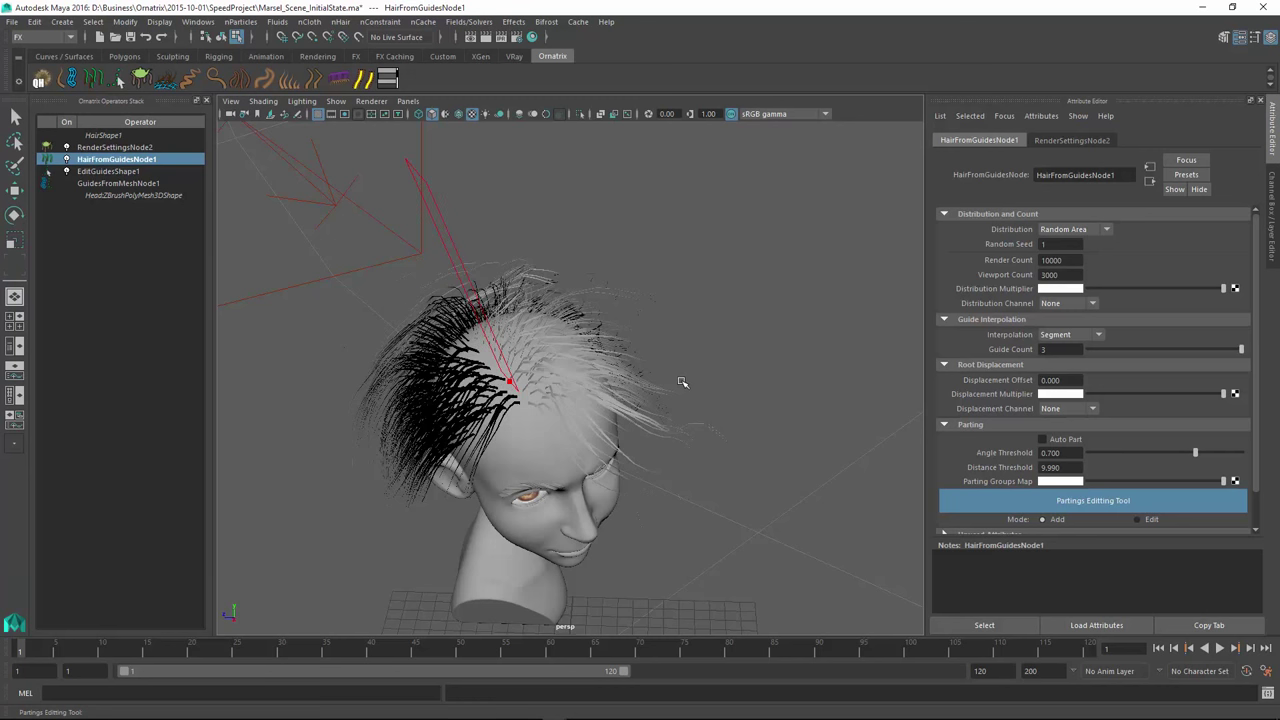
left_click_drag(682, 382, 682, 382, "alt")
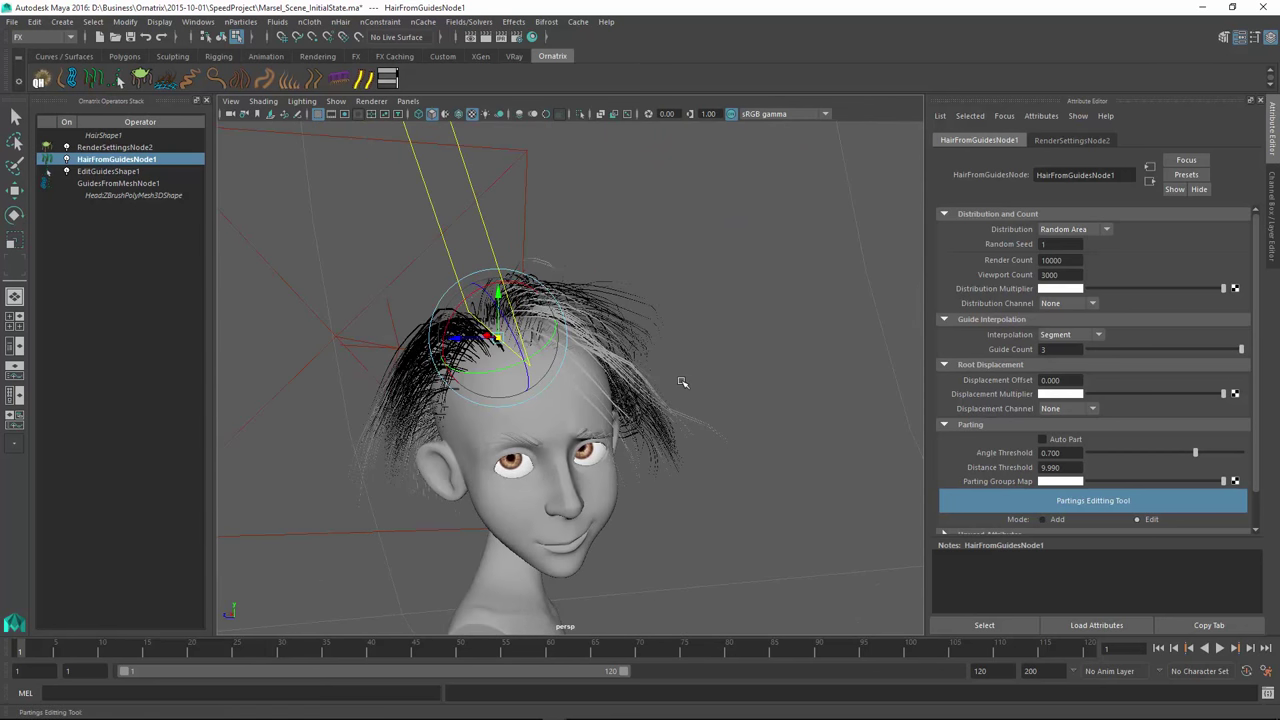
left_click_drag(682, 382, 682, 382, "alt")
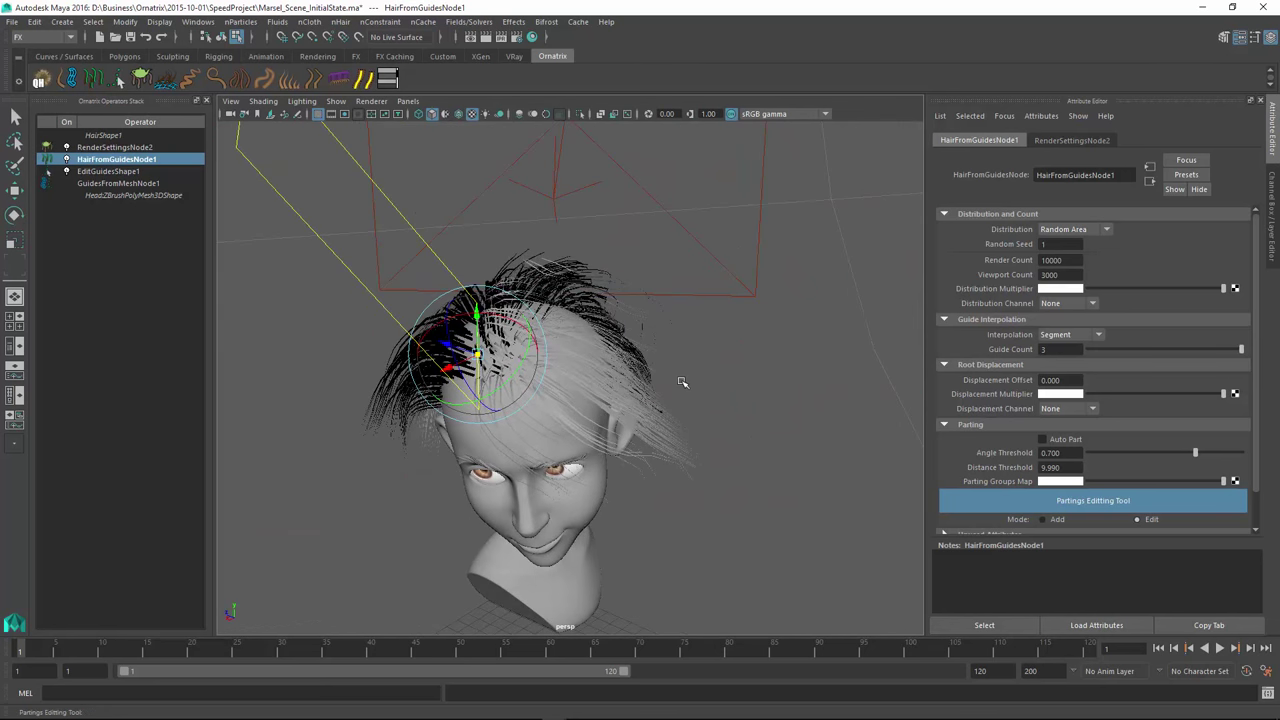
left_click(682, 382)
key("Down")
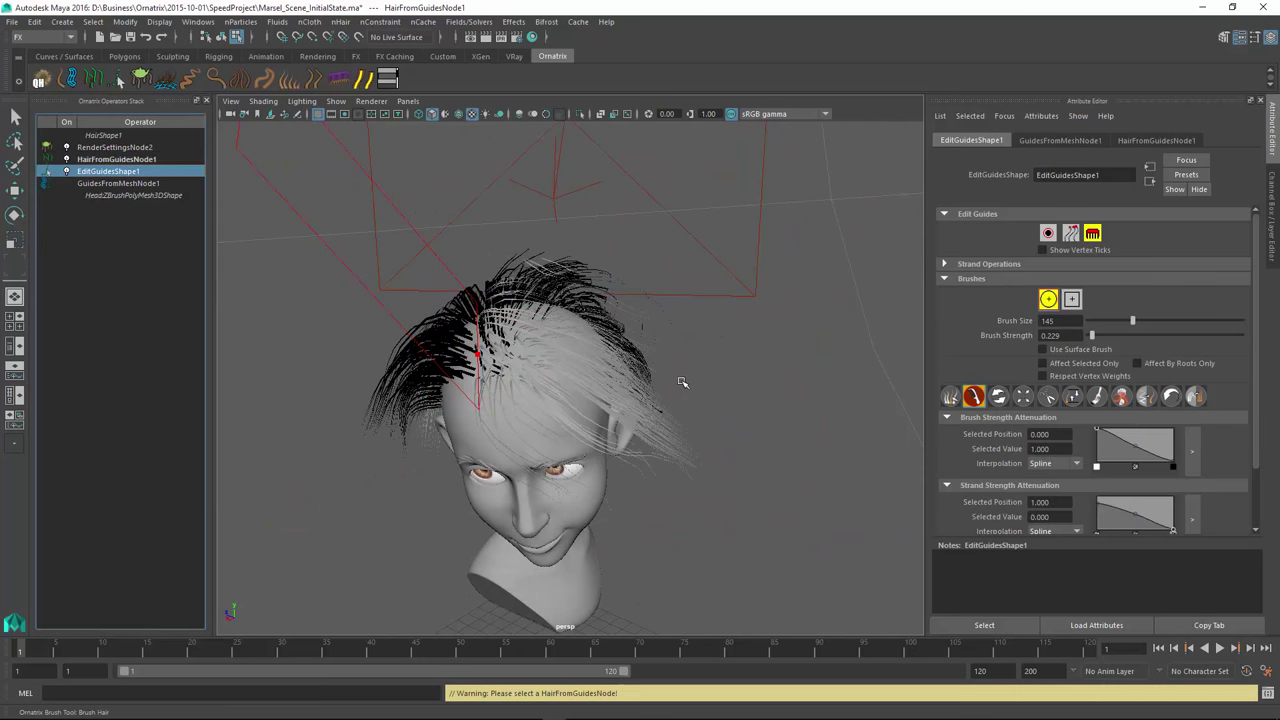
key("Up")
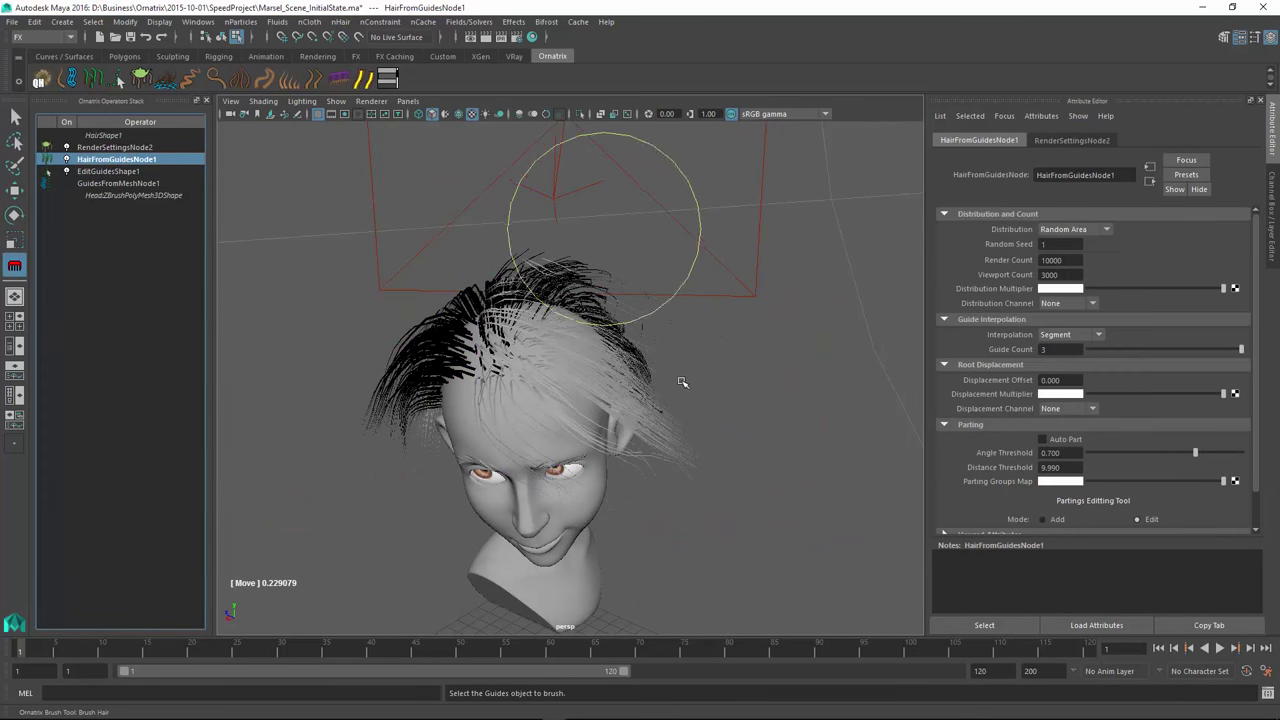
left_click_drag(682, 382, 682, 382, "alt")
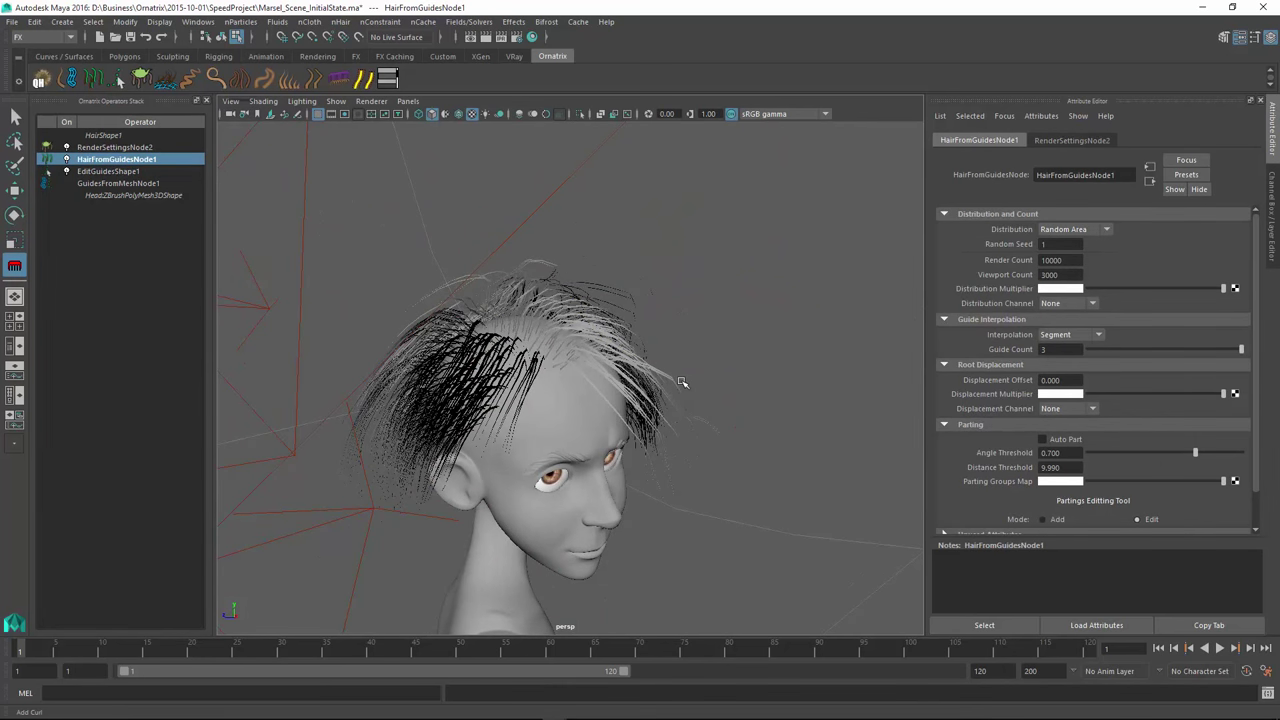
Add a Curl operator above the hair-from-guides operator and set its Magnitude to 0.021.
left_click(216, 78)
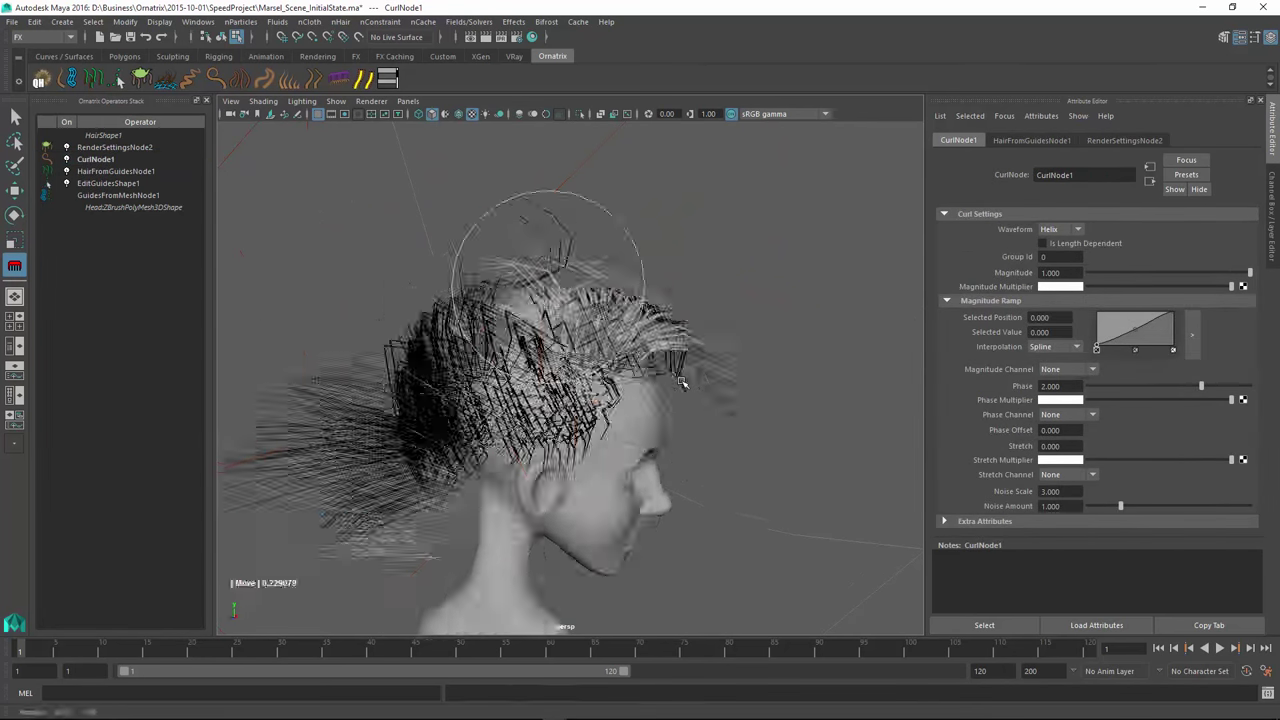
left_click_drag(682, 382, 682, 382, "alt")
left_click_drag(1250, 273, 1092, 273)
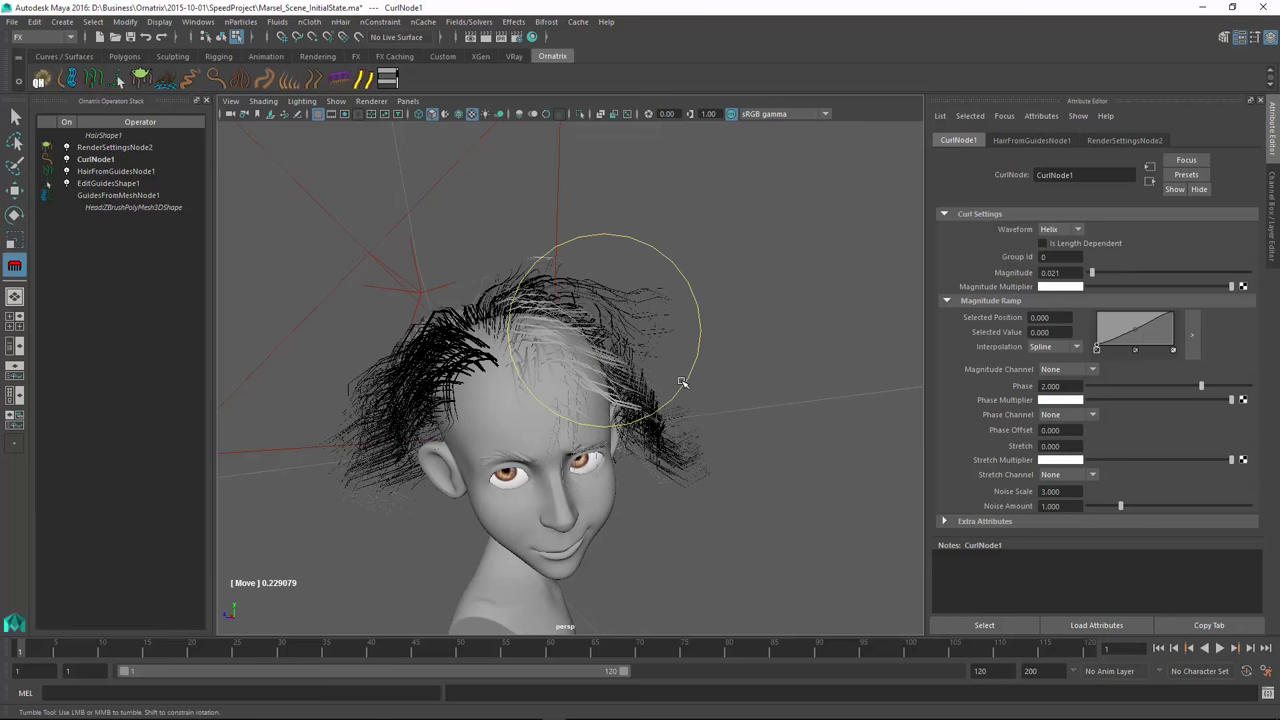
mouse_move(609, 329)
left_mouse_down("alt")
mouse_move(717, 313)
mouse_move(690, 325)
left_mouse_up("alt")
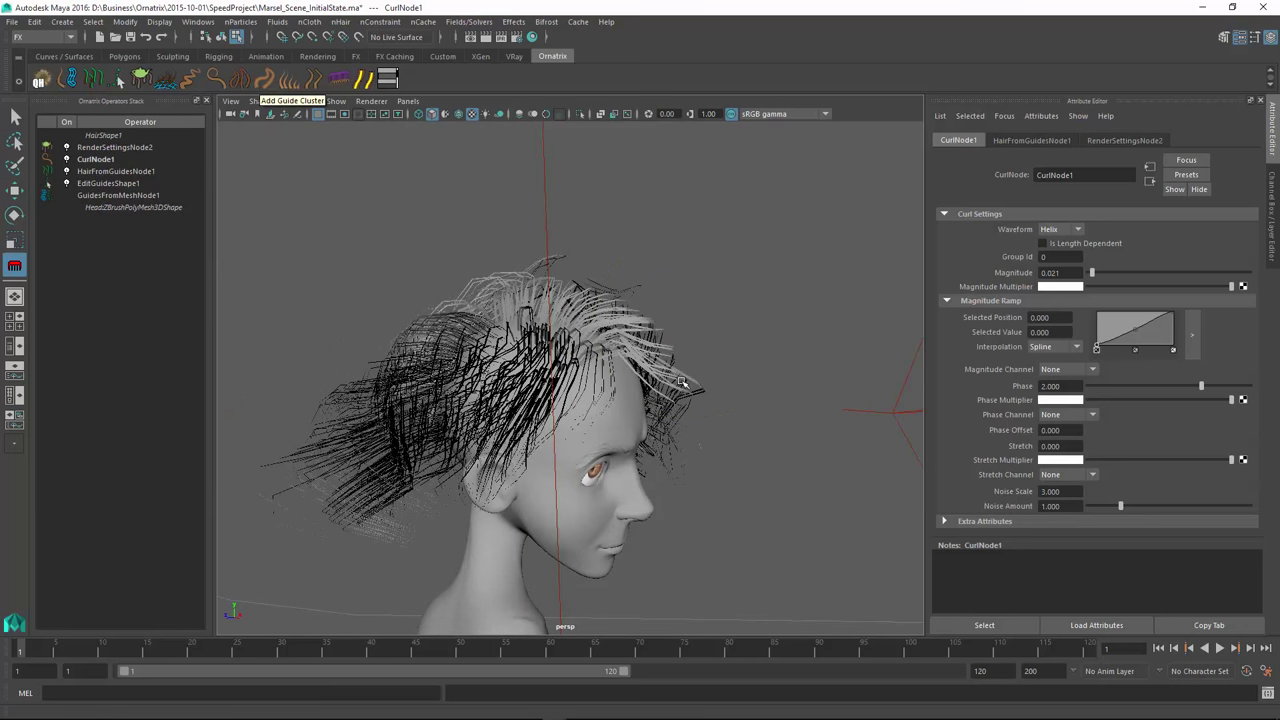
Try a Hair Cluster operator above the curl, then replace it with a Guide Cluster operator.
left_click(96, 159)
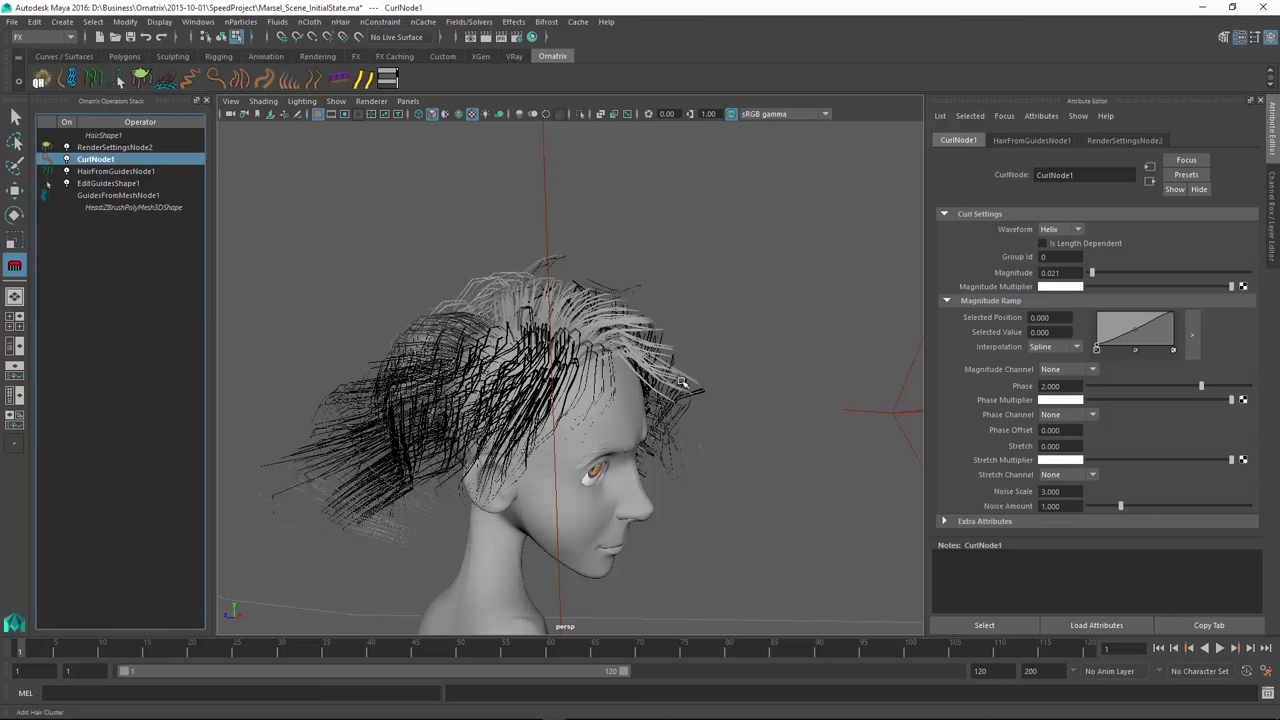
left_click(240, 78)
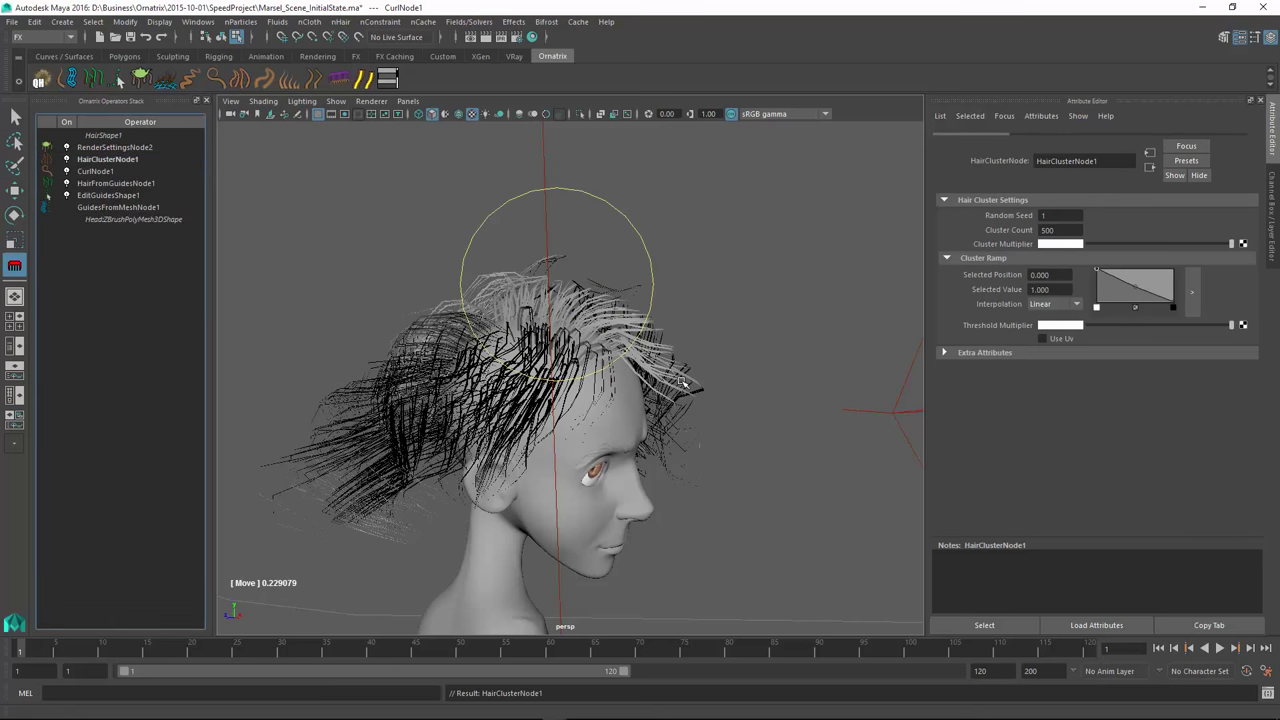
left_click_drag(680, 381, 529, 369, "alt")
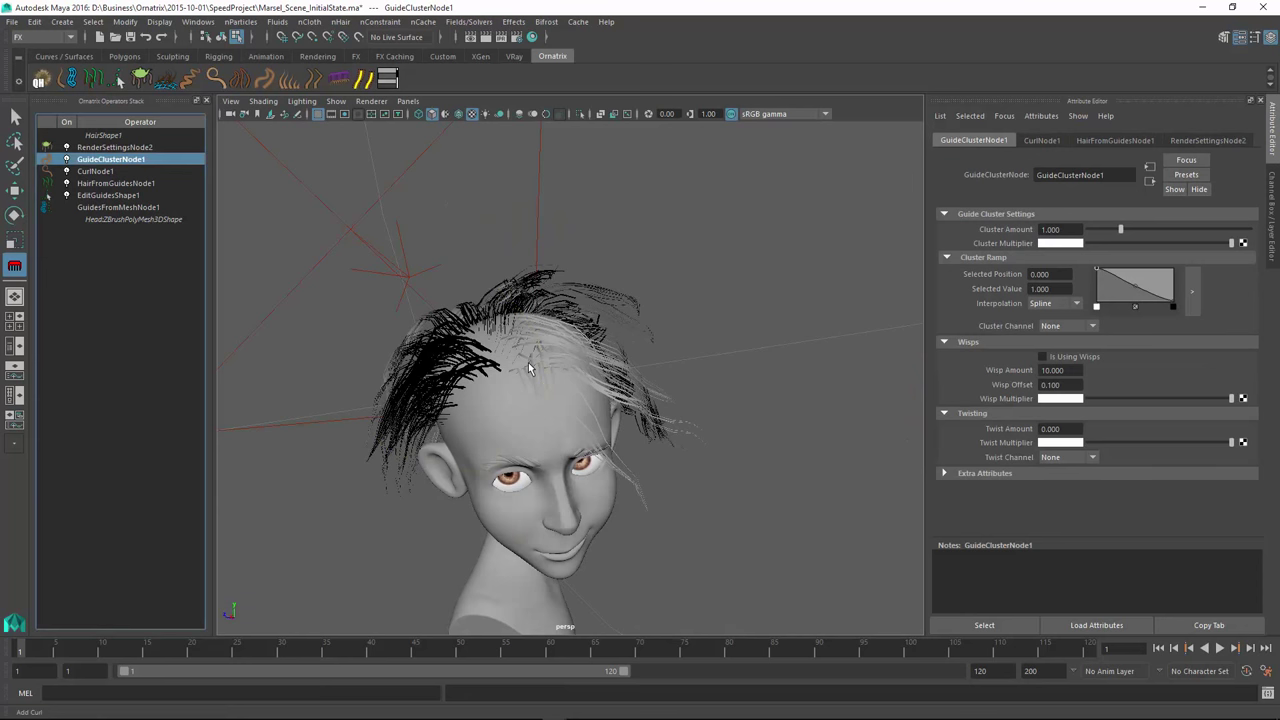
Add a Frizz operator with Amount 1.100, Outlier Fraction 0.042 and Outlier Amount 1.950.
left_click(190, 78)
mouse_move(511, 330)
left_mouse_down("alt")
mouse_move(470, 305)
mouse_move(478, 290)
mouse_move(500, 305)
left_mouse_up("alt")
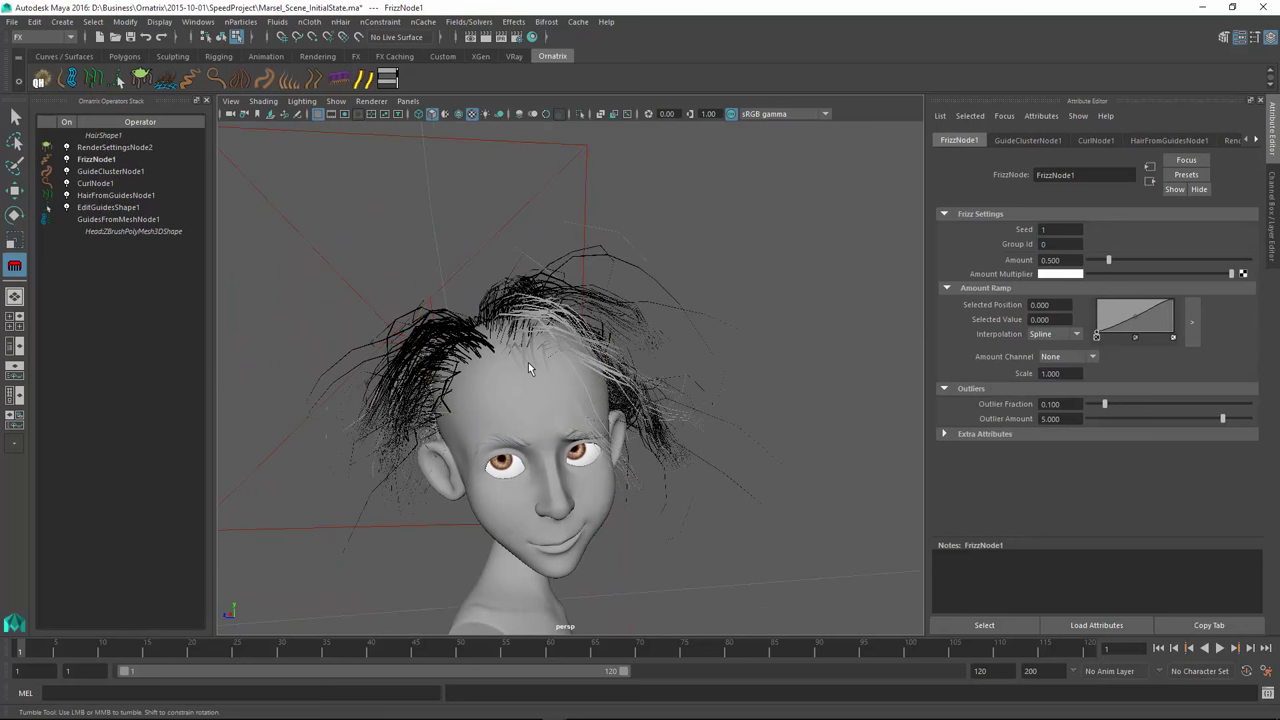
left_click_drag(1105, 404, 1095, 404)
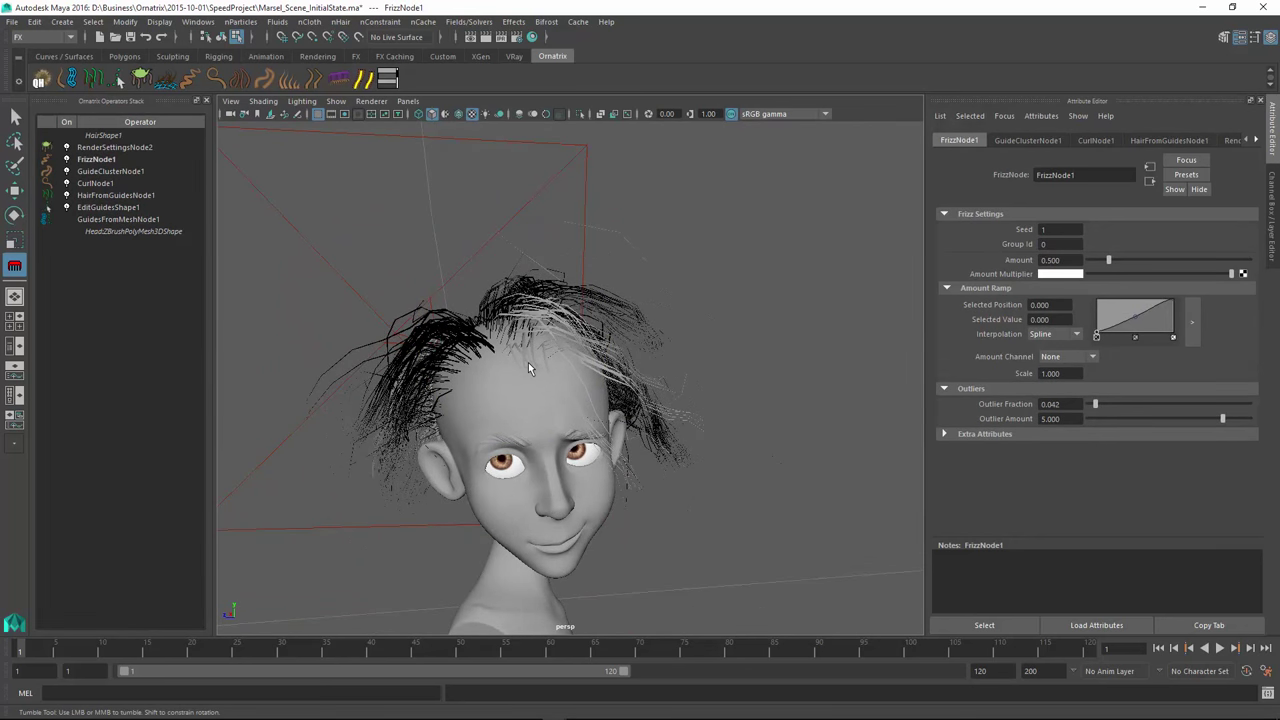
left_click_drag(1222, 419, 1141, 419)
left_click_drag(1108, 260, 1133, 260)
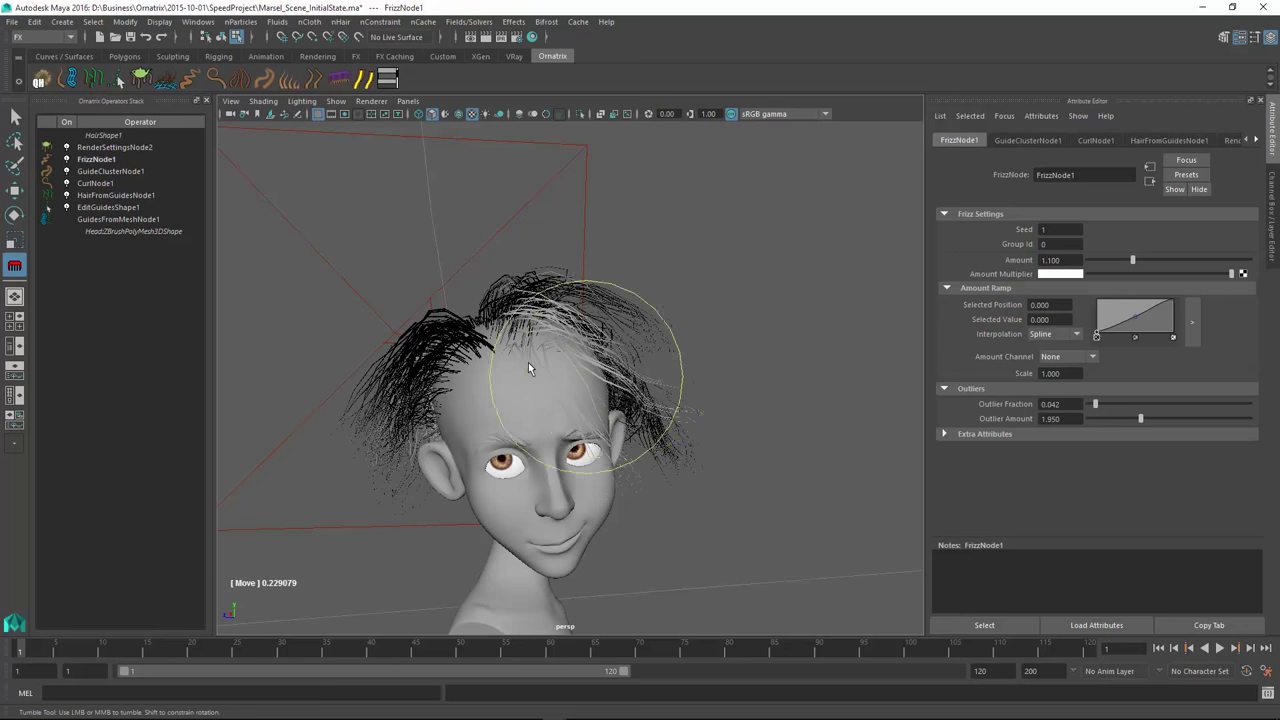
Set the Point Count of the guides generated from the head mesh to 20.
left_click_drag(566, 363, 590, 420, "alt")
scroll(509, 381, "up", 3)
key("w")
left_click_drag(530, 368, 630, 318, "alt")
left_click_drag(530, 367, 529, 366, "alt")
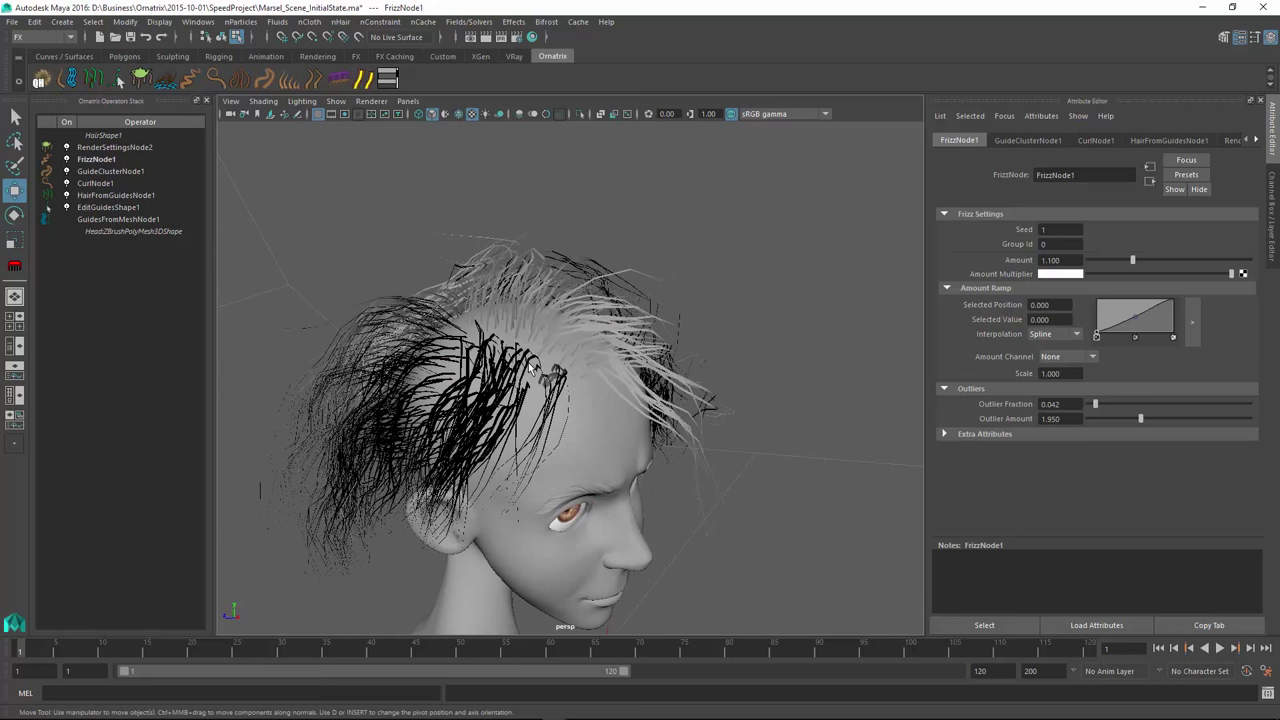
left_click(118, 219)
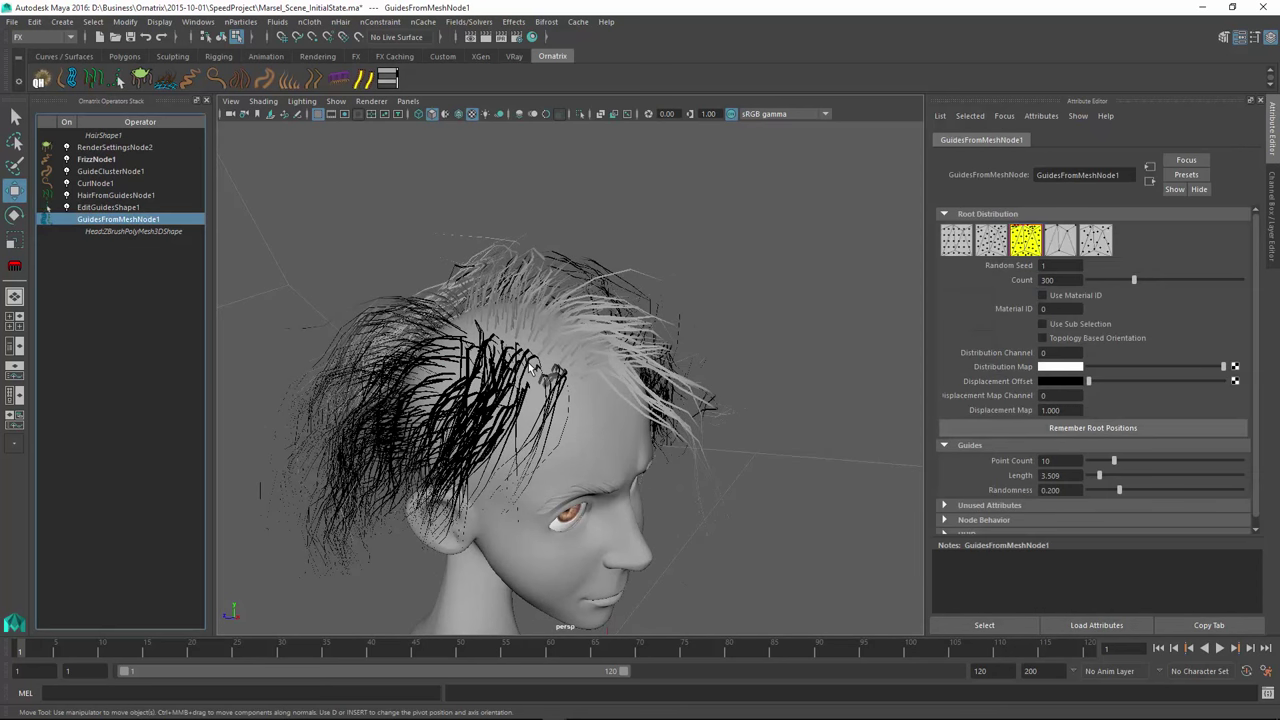
left_click_drag(1041, 461, 1047, 461)
type("20")
key("Tab")
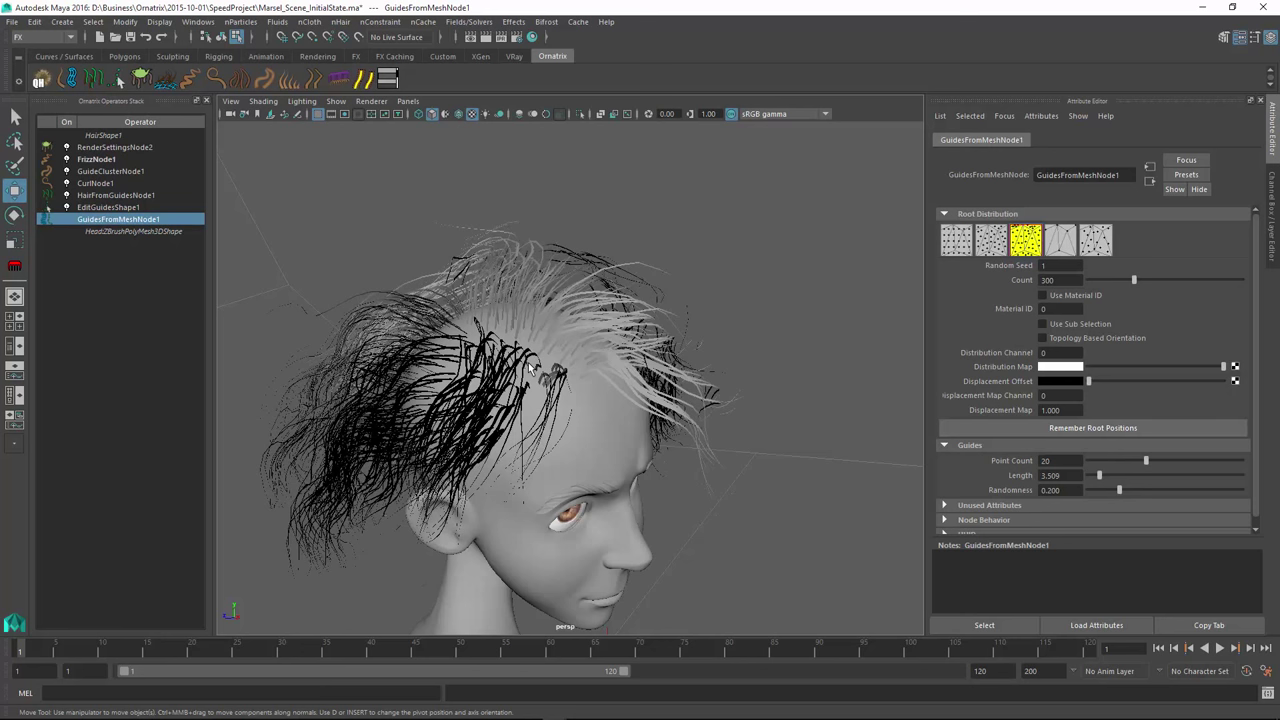
left_click_drag(528, 368, 528, 368, "alt")
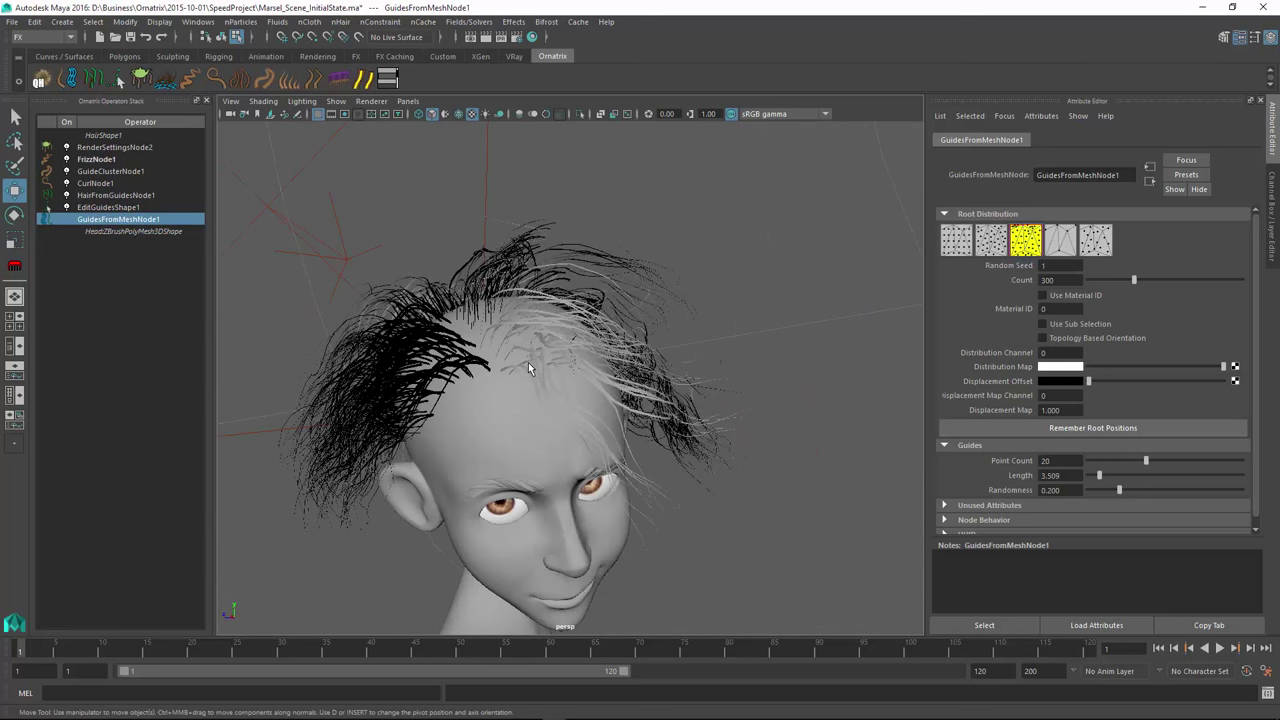
Delete the current Frizz operator and add a fresh one above the Guide Cluster operator.
left_click(97, 159)
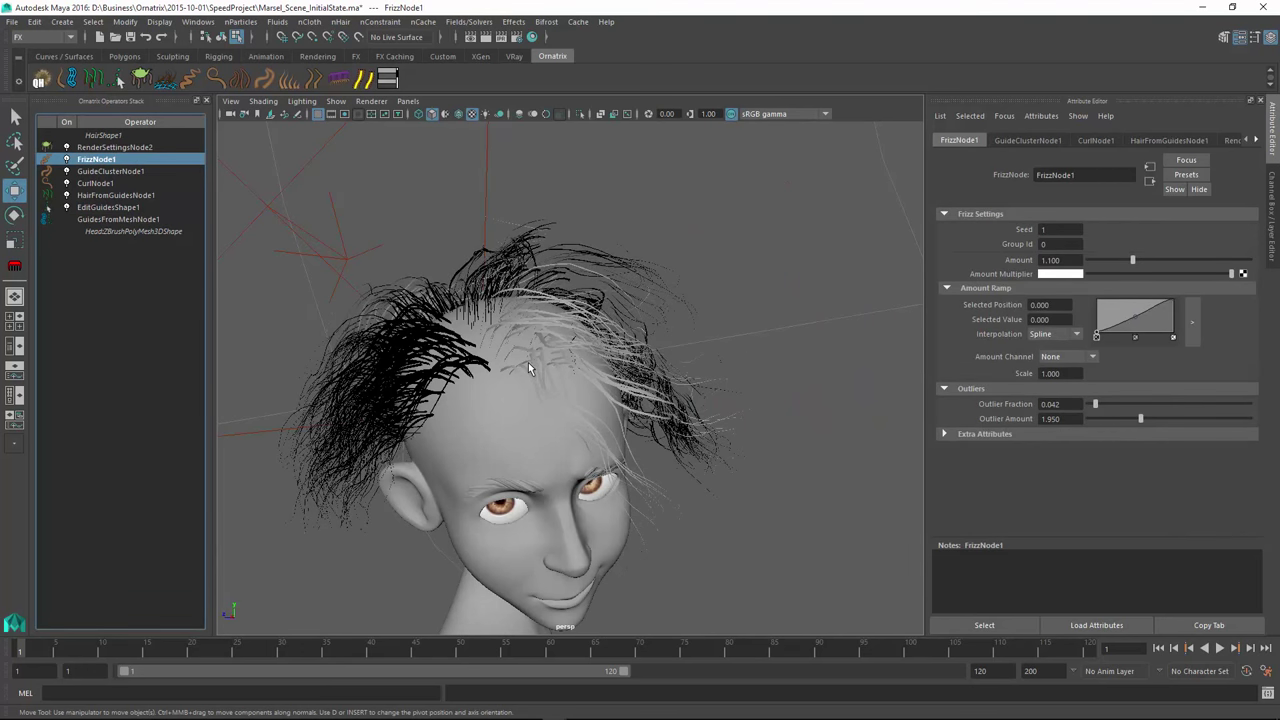
left_click(67, 159)
key("space")
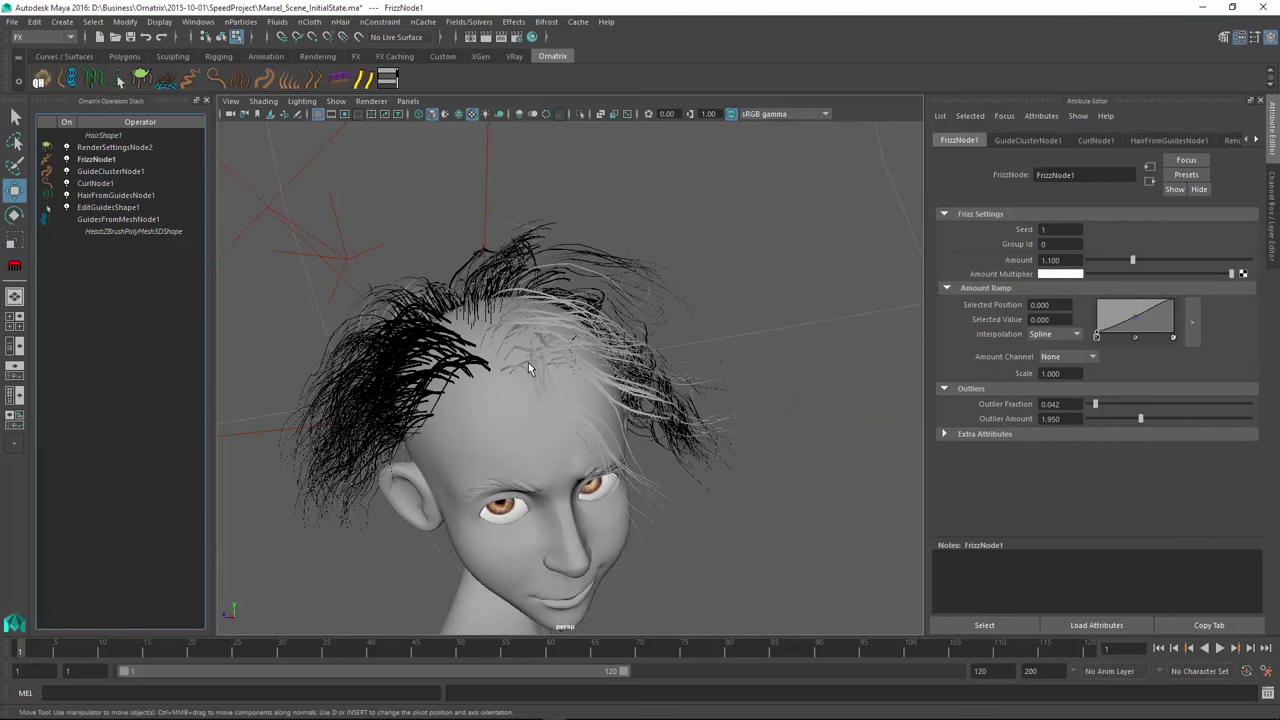
left_click(97, 159)
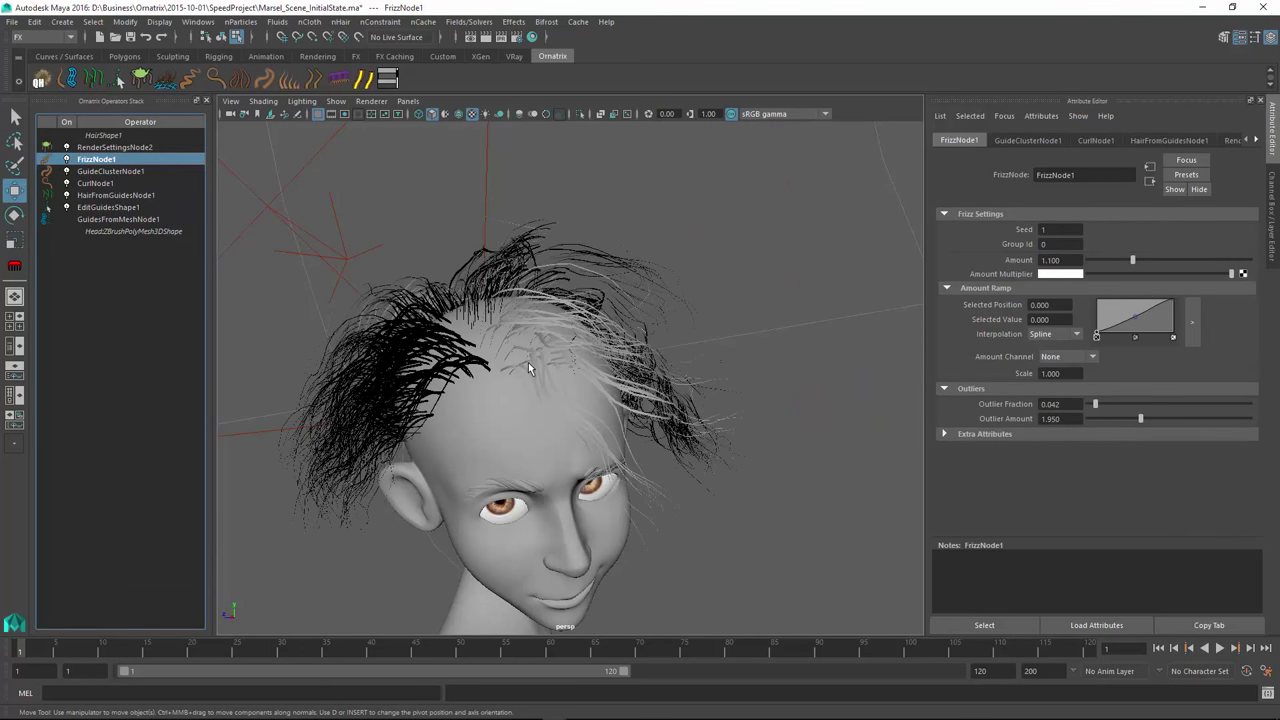
key("Delete")
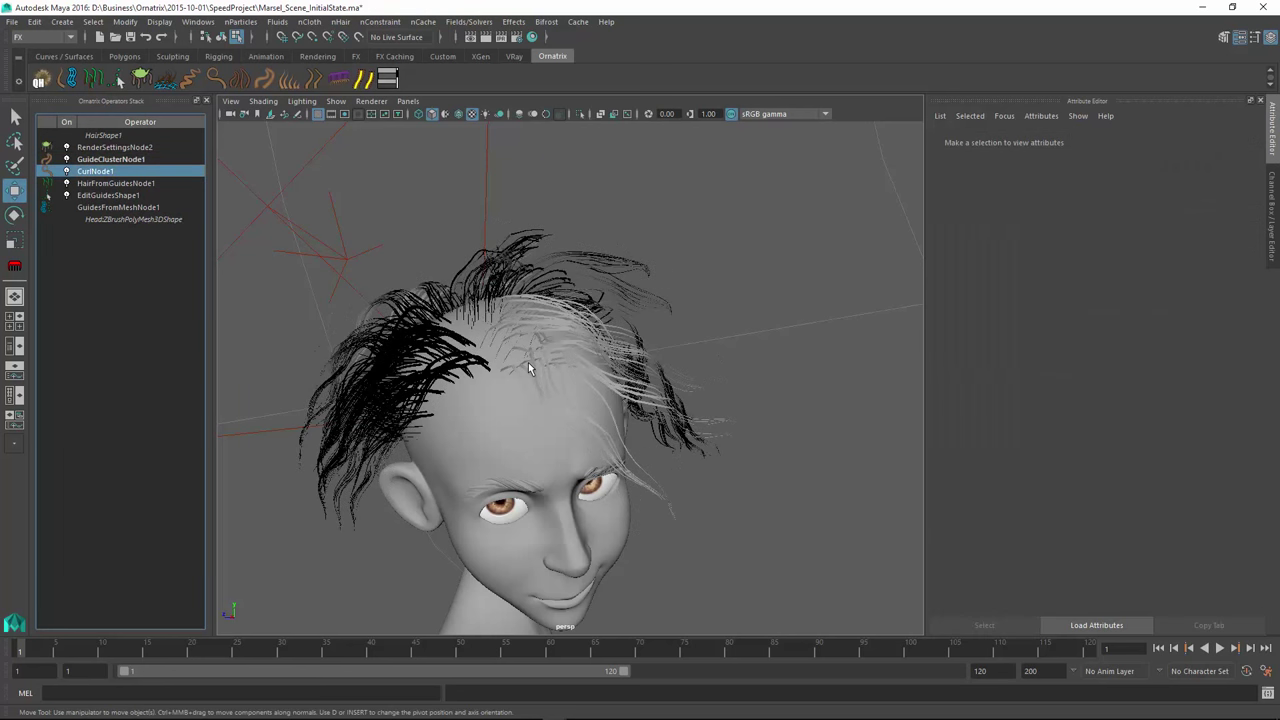
key("Up")
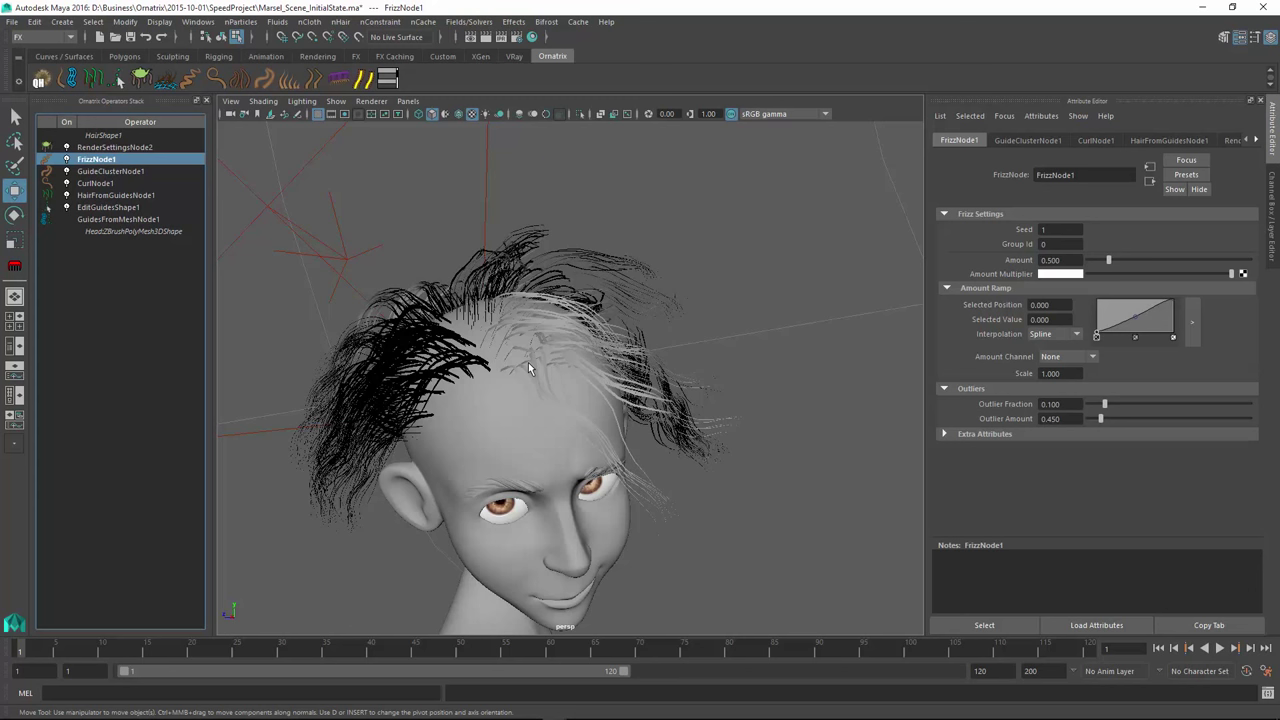
Rename the new Frizz operator as Hair_Frizz.
key("F2")
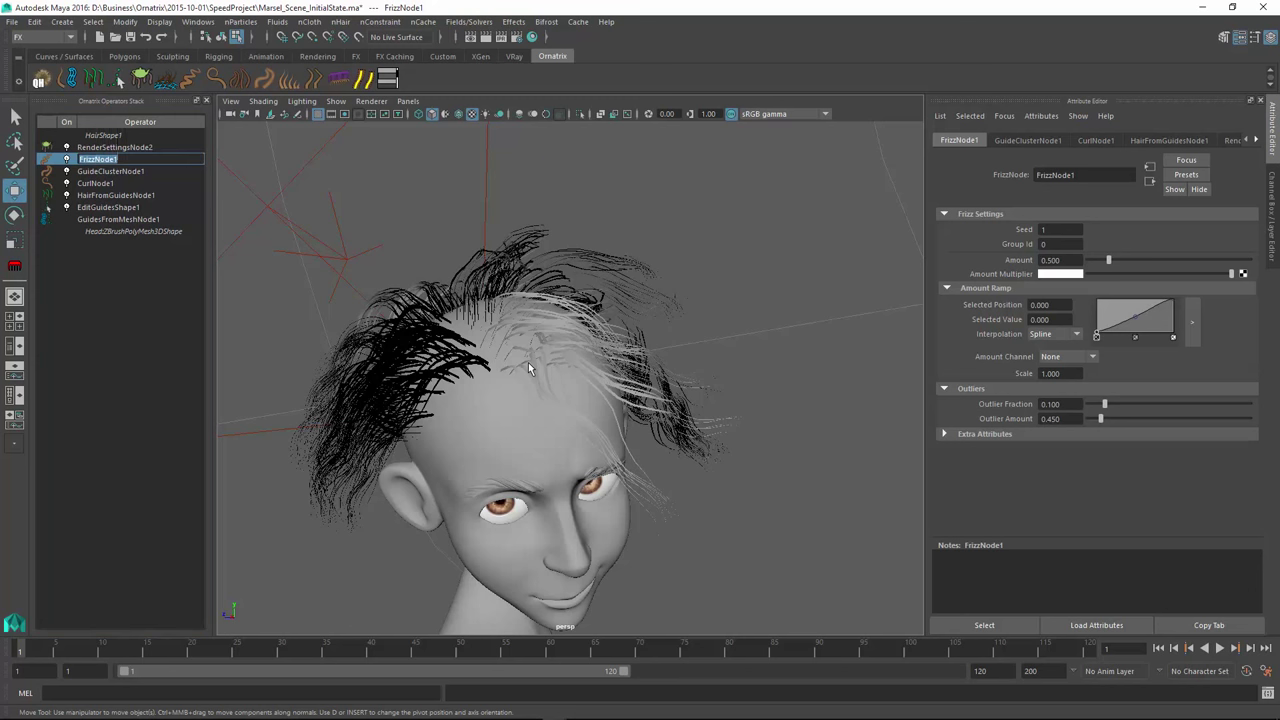
type("Hair Frizz")
key("Return")
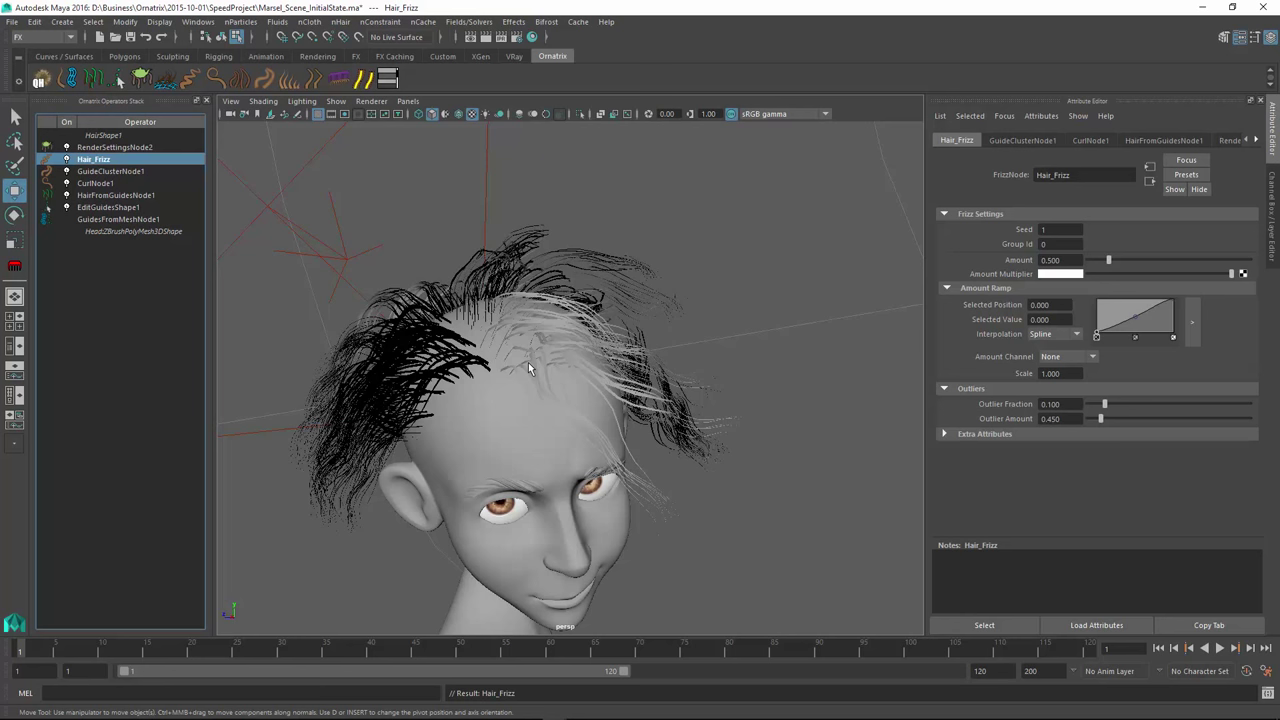
left_click_drag(528, 362, 528, 366, "alt")
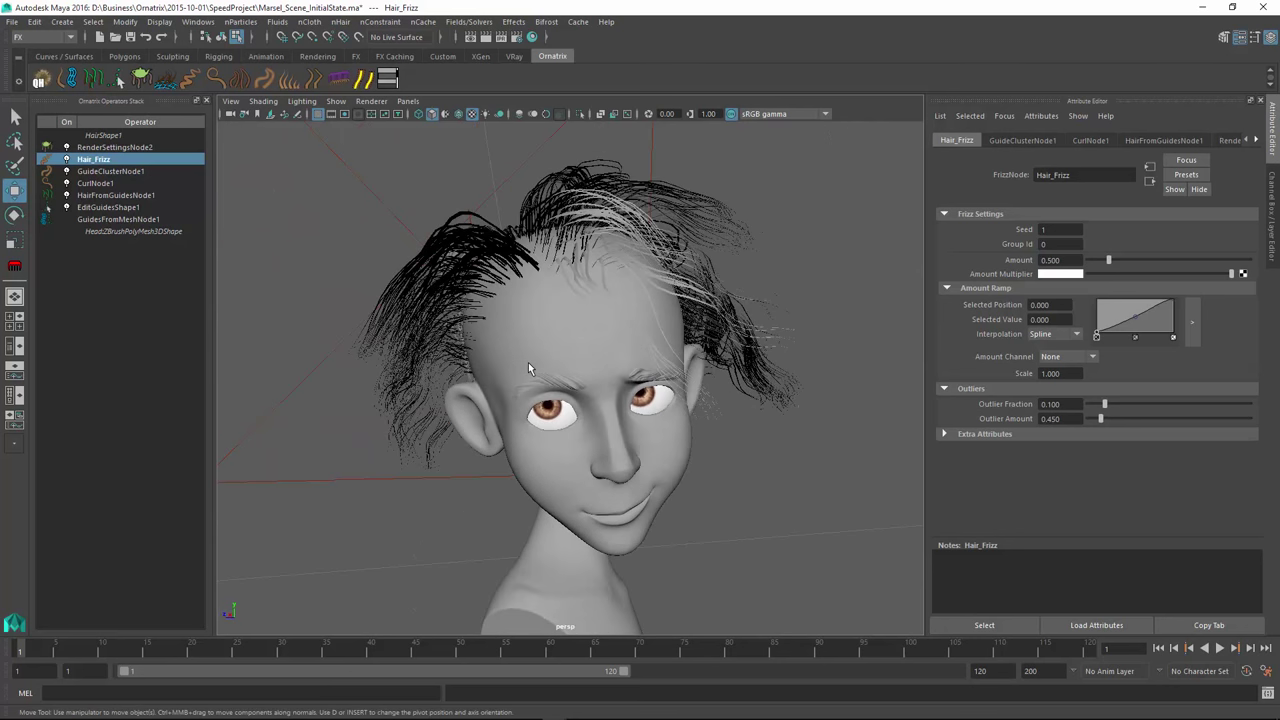
Select the hair object and assign it a new VRay Mtl Hair 3 material.
left_click(528, 362)
right_click(528, 364)
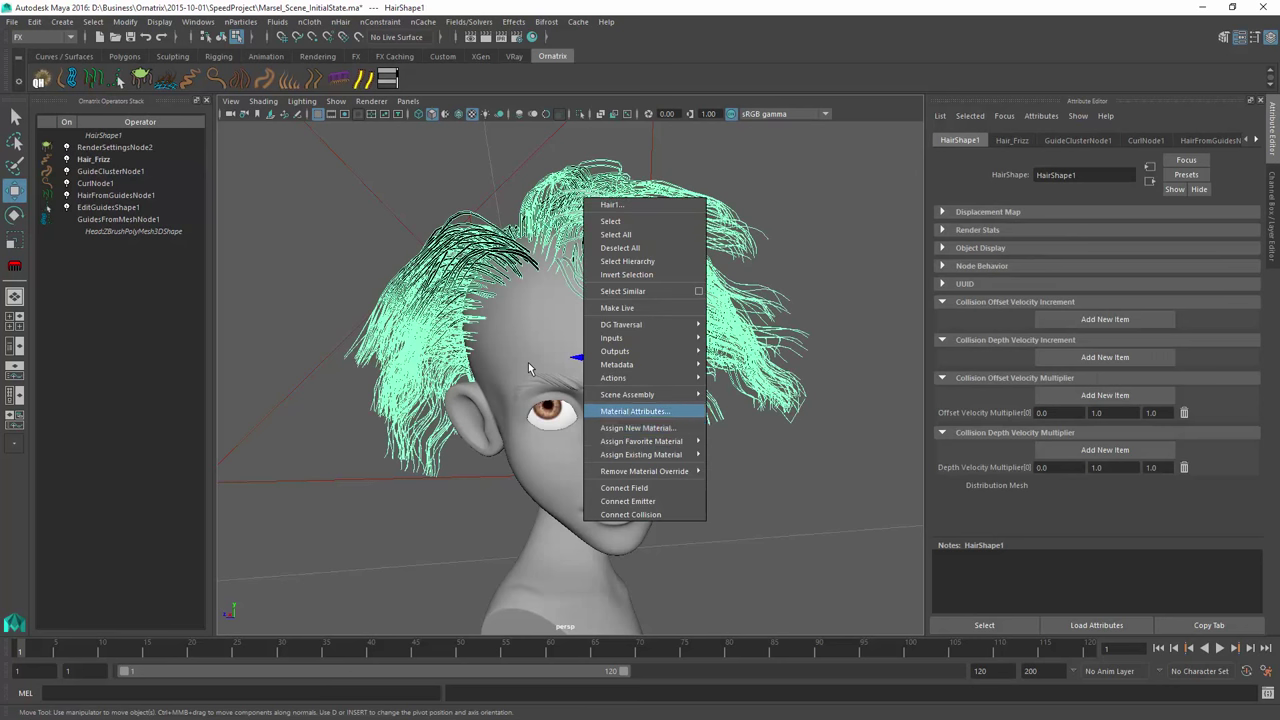
left_click(638, 428)
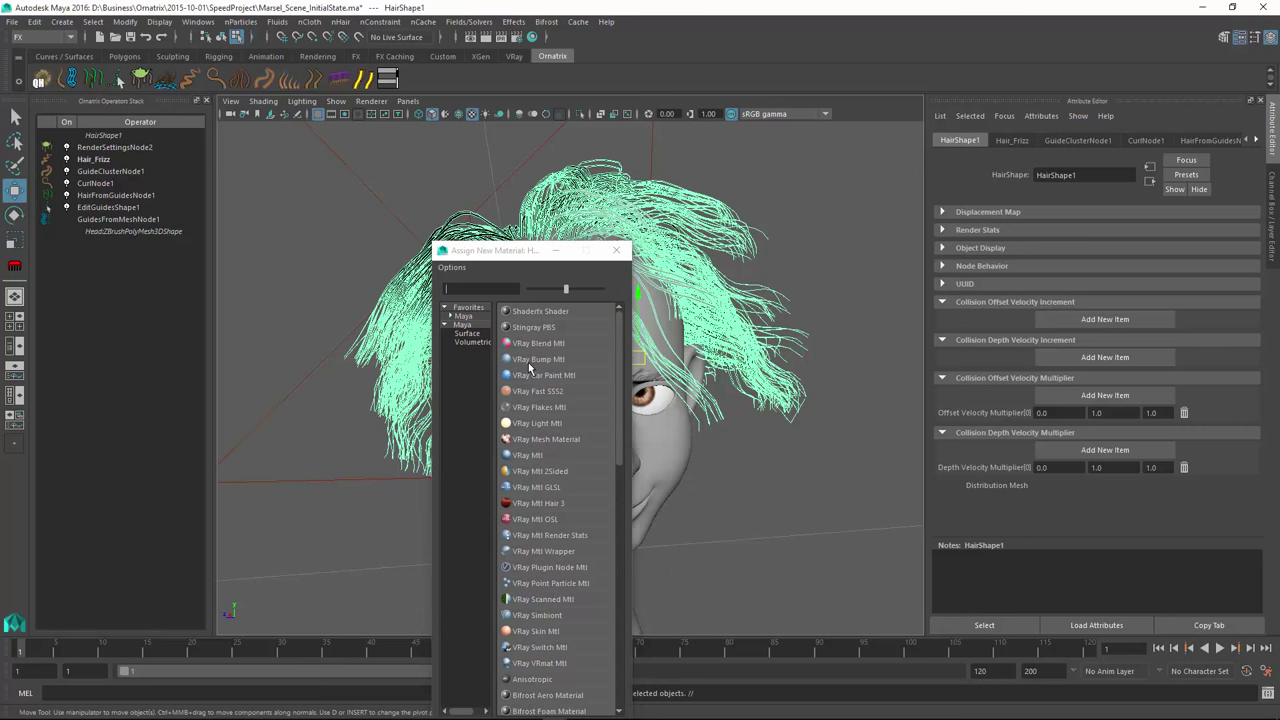
left_click(540, 503)
Set the Render Count of the hair-from-guides operator to 30000.
left_click_drag(673, 315, 655, 312, "alt")
middle_click_drag(673, 315, 643, 289, "alt")
left_click_drag(673, 315, 640, 313, "alt")
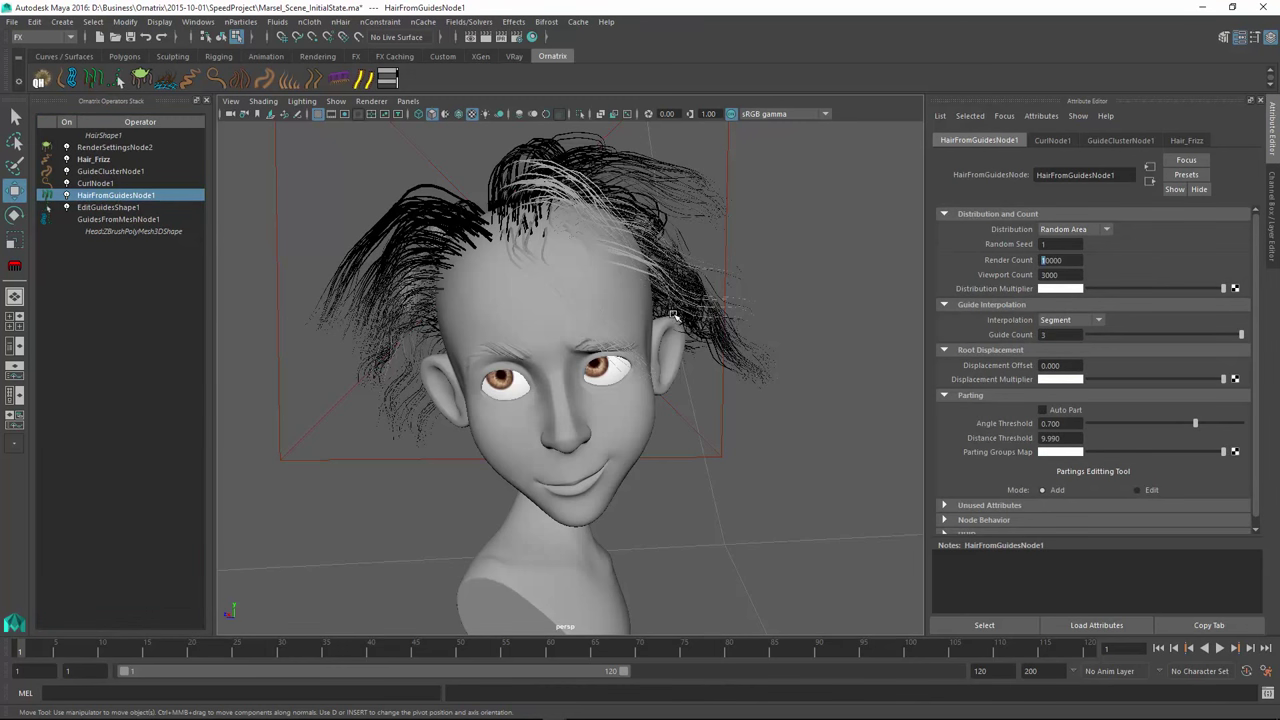
type("3")
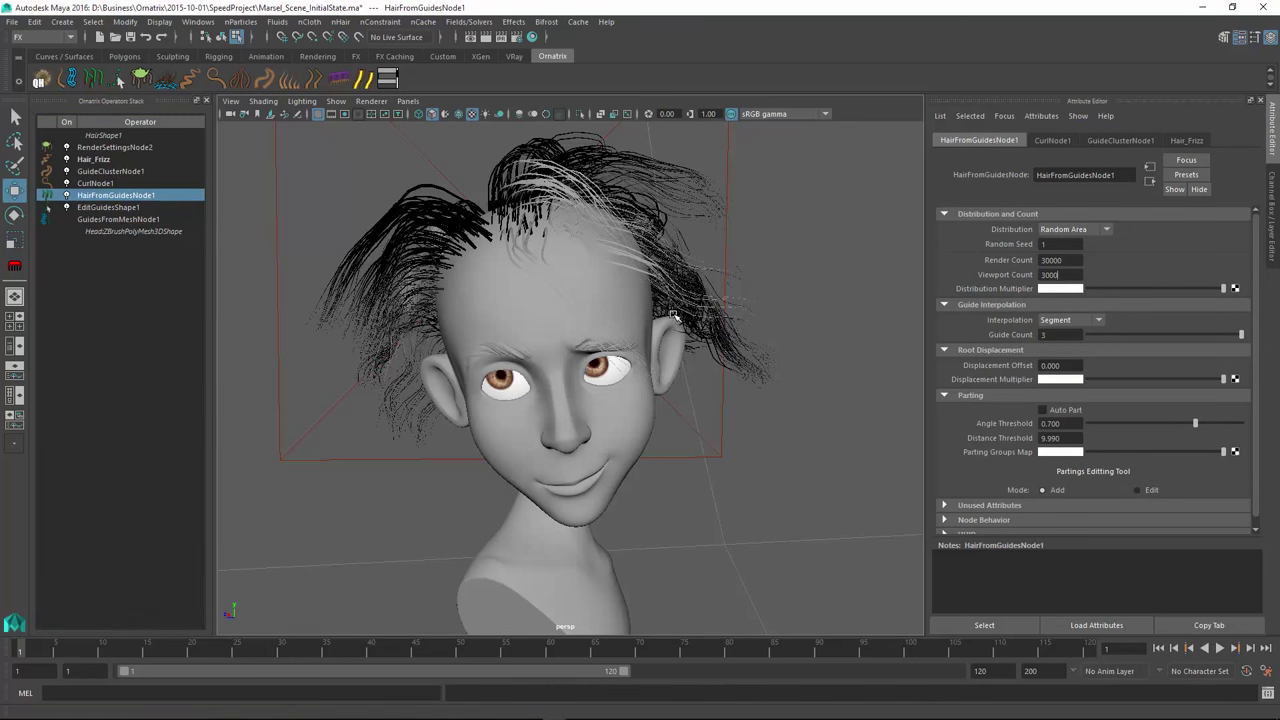
key("Return")
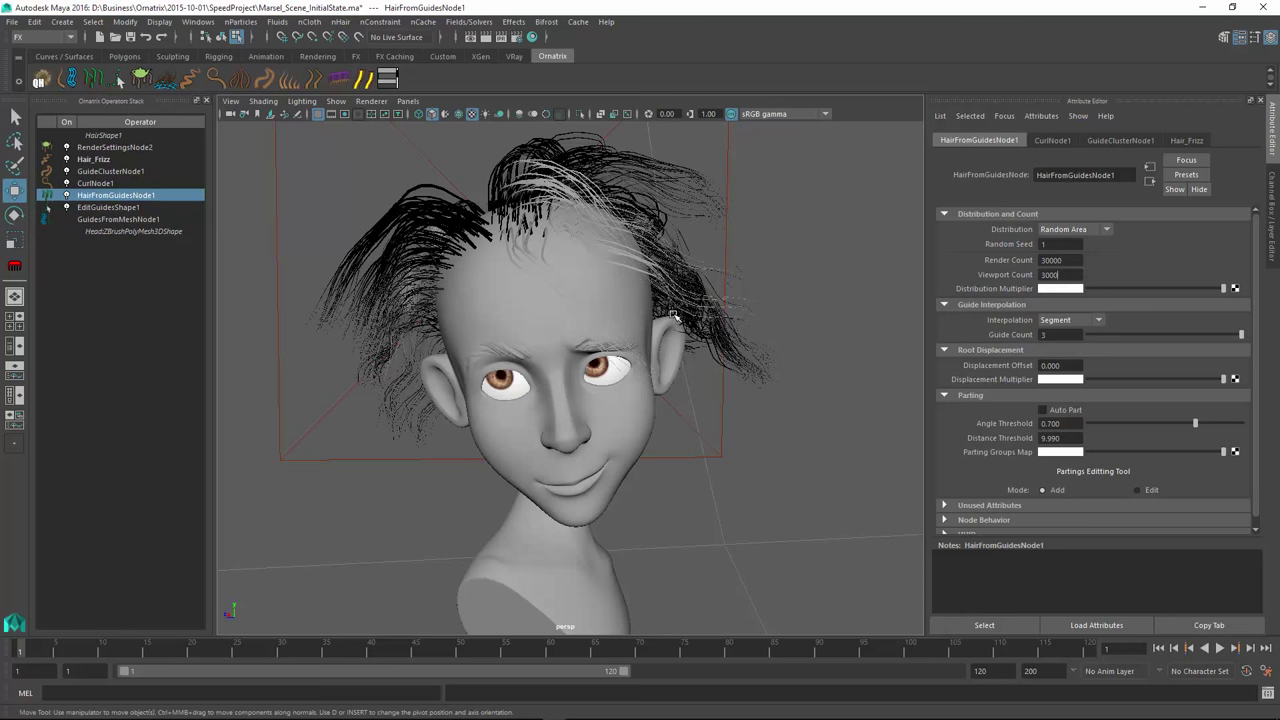
Set the Curl operator's Magnitude to 0.704 and render the character in the V-Ray frame buffer.
left_click(96, 183)
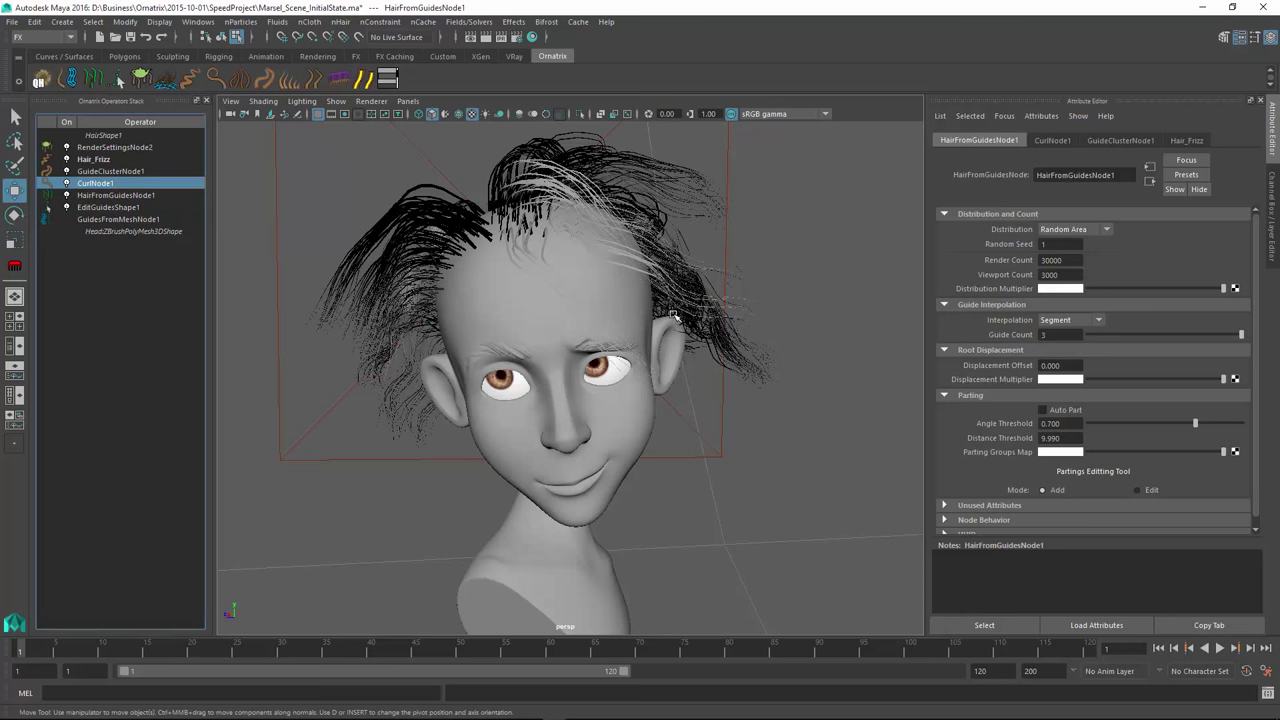
left_click_drag(1122, 273, 1185, 273)
middle_click_drag(673, 315, 673, 315)
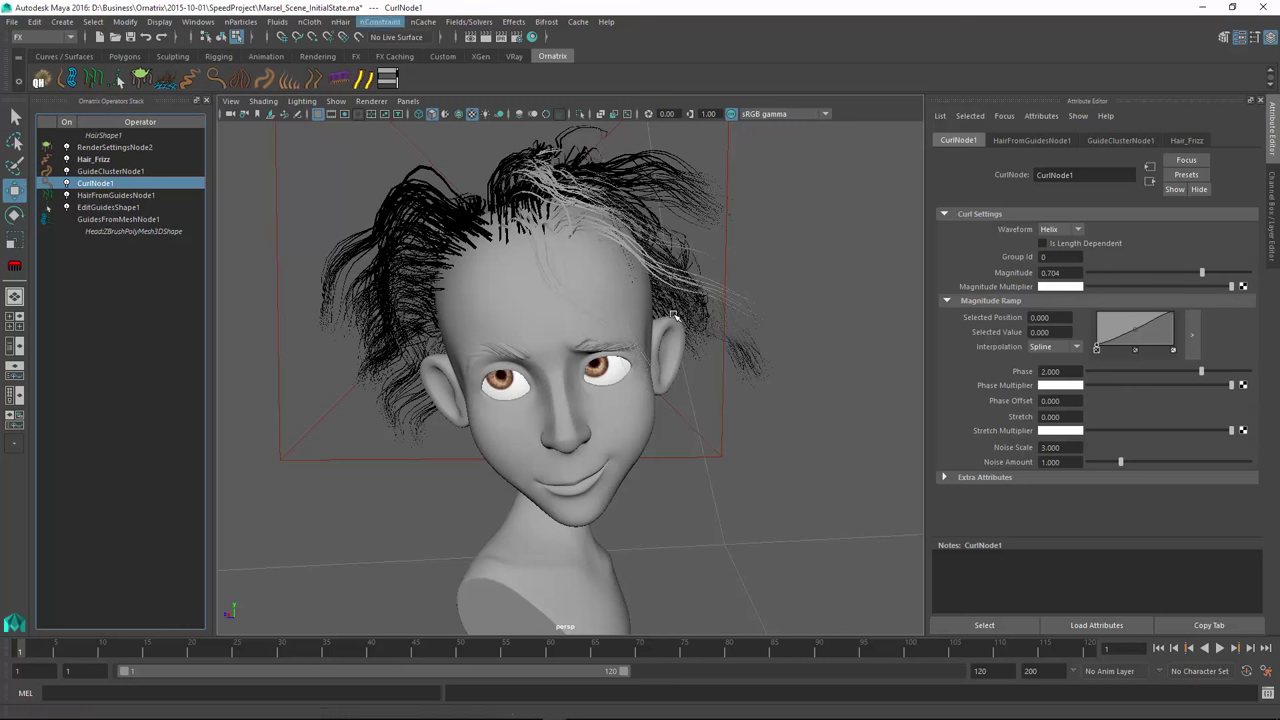
left_click(160, 22)
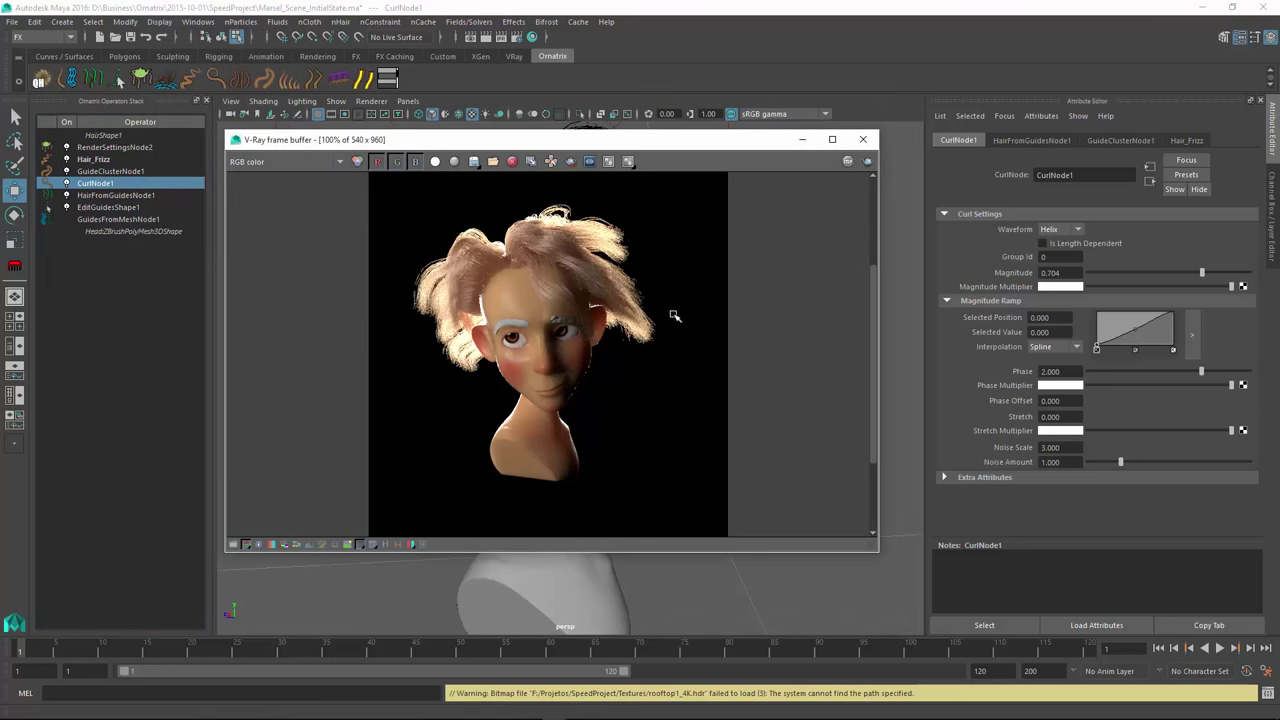